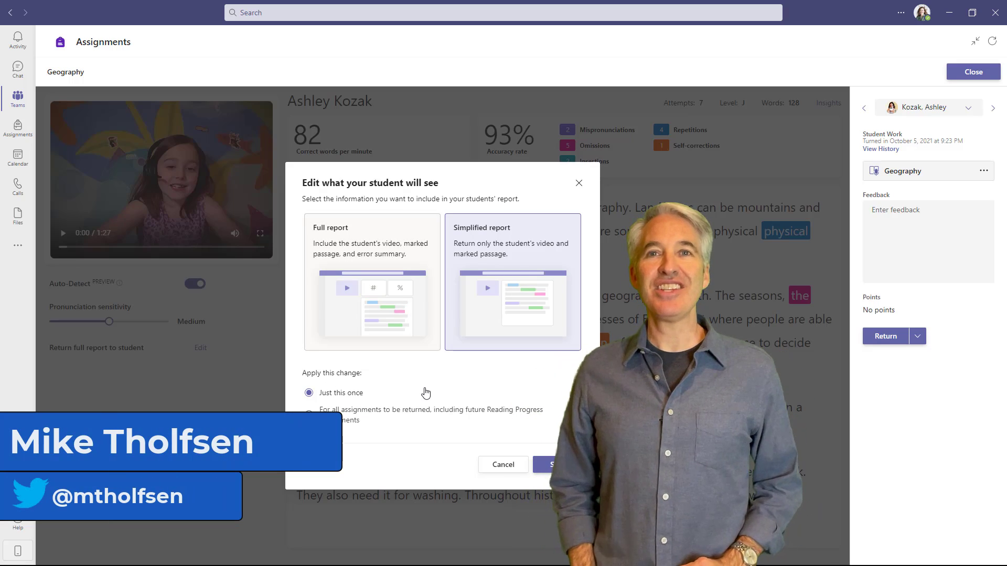
{"action": "left_click", "coordinate": [310, 407]}
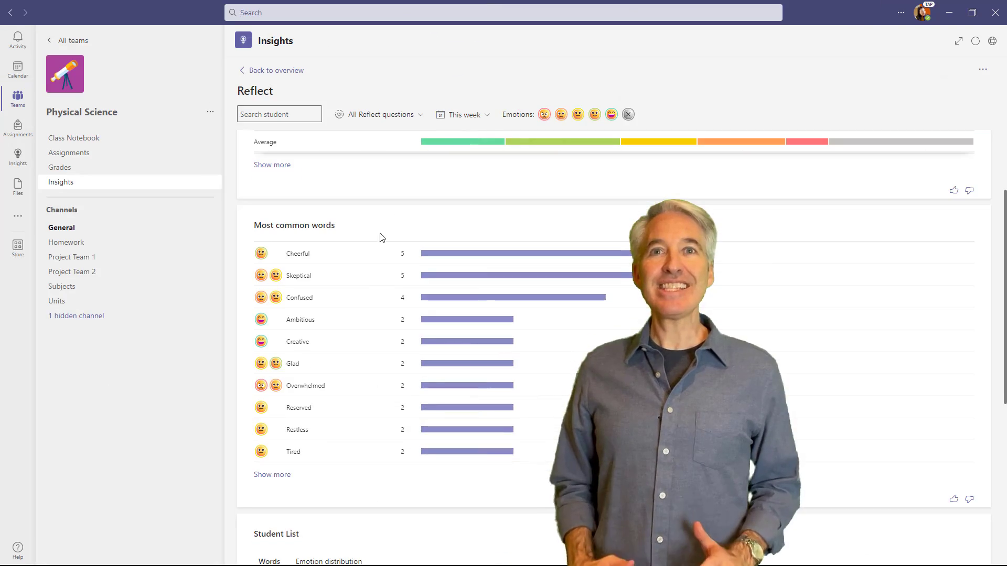
{"action": "scroll", "coordinate": [383, 236], "scroll_direction": "down", "scroll_amount": 2}
{"action": "scroll", "coordinate": [285, 153], "scroll_direction": "down", "scroll_amount": 5}
{"action": "scroll", "coordinate": [413, 218], "scroll_direction": "up", "scroll_amount": 4}
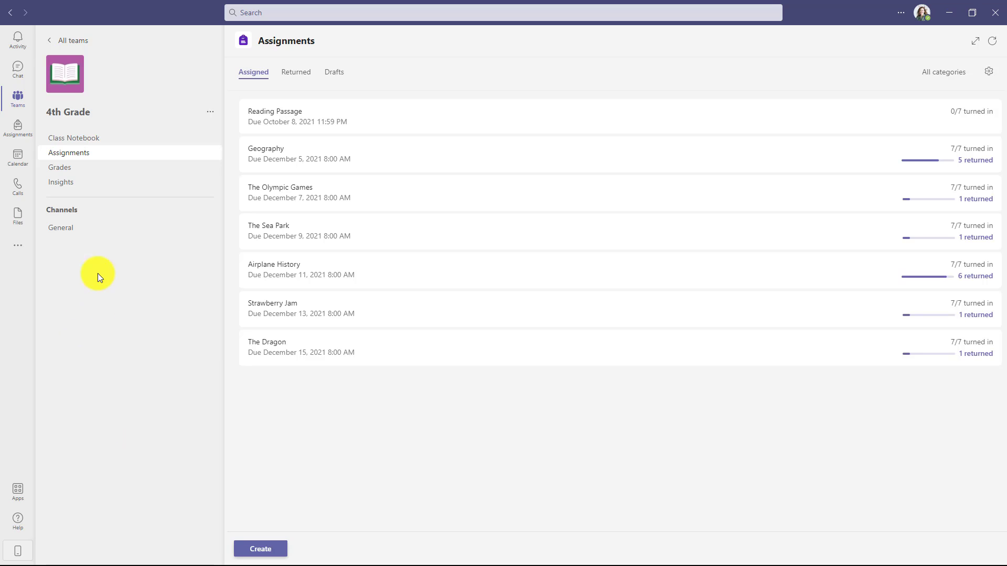
Open the first student's turned-in work for the Geography assignment due December 5, 2021.
{"action": "left_click", "coordinate": [415, 159]}
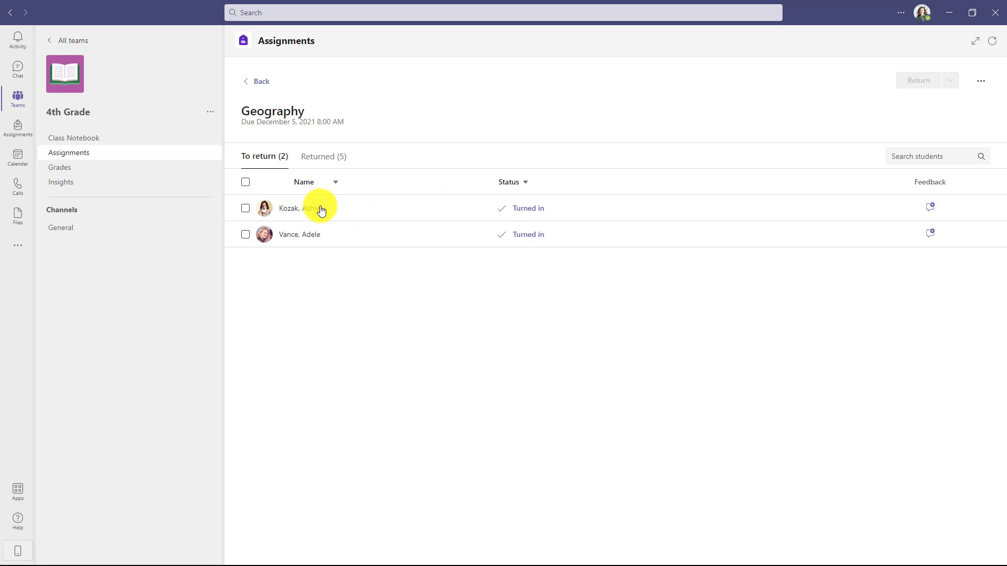
{"action": "left_click", "coordinate": [321, 210]}
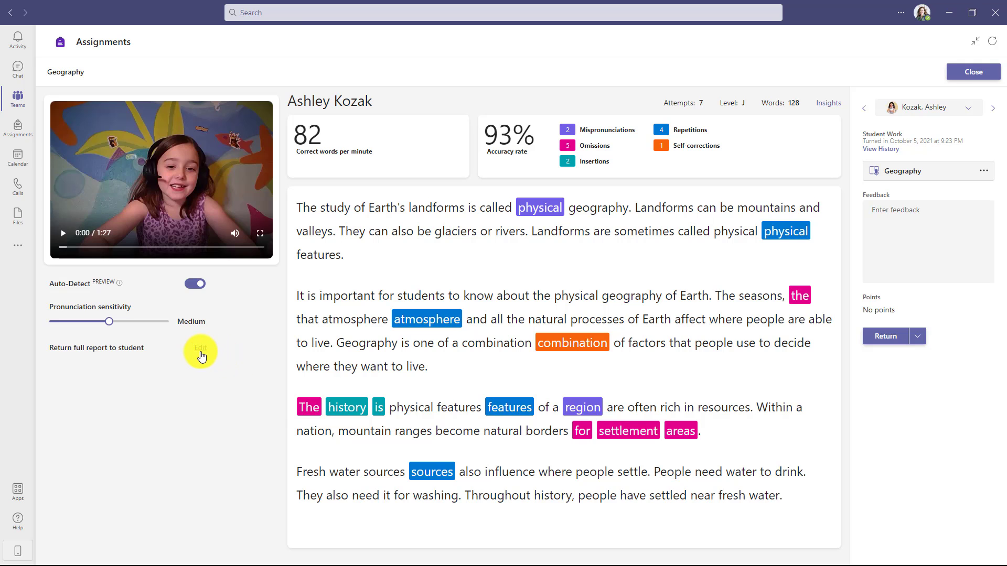
Set the student report to Full report for all assignments to be returned, including future Reading Progress assignments, and save.
{"action": "left_click", "coordinate": [200, 350]}
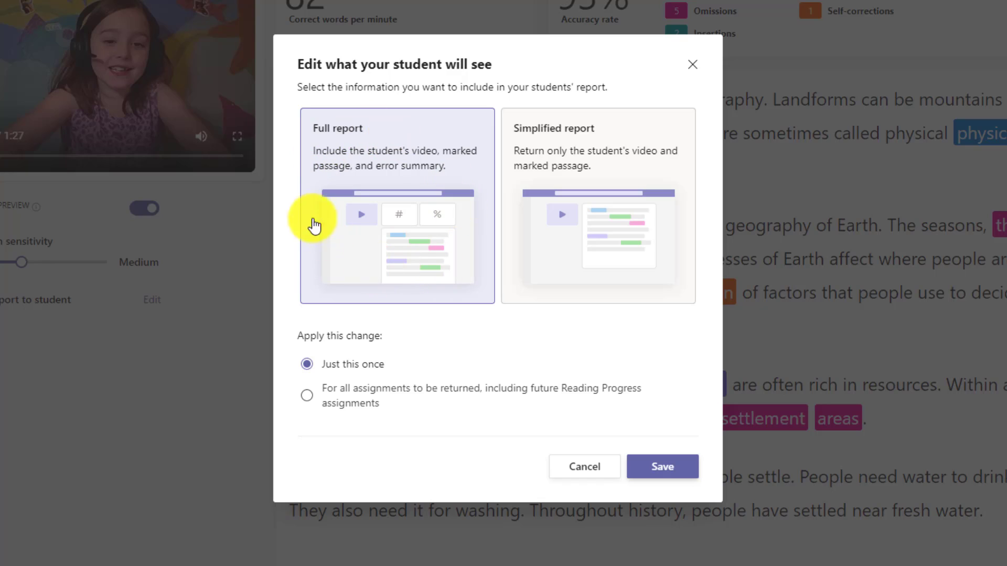
{"action": "left_click", "coordinate": [593, 242]}
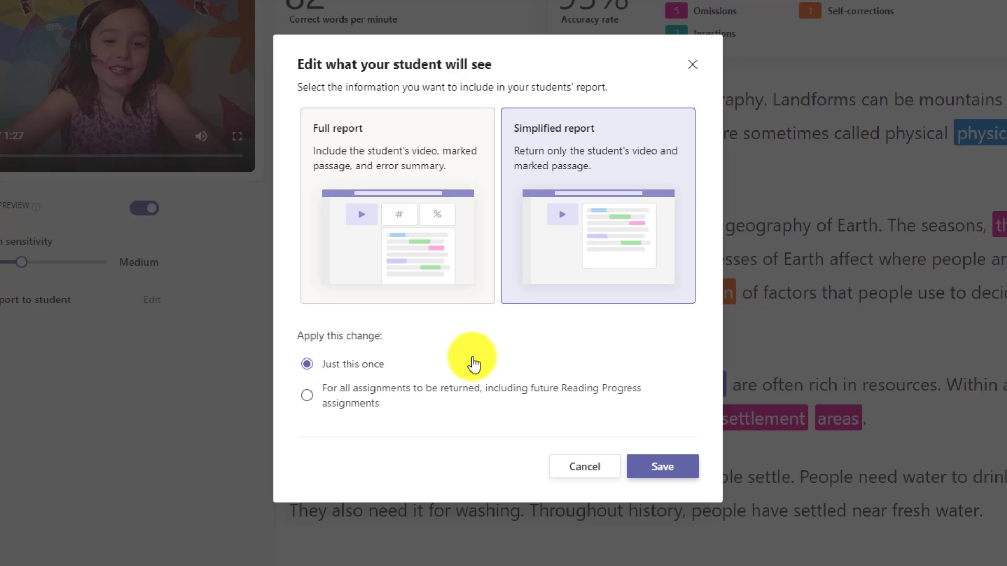
{"action": "left_click", "coordinate": [308, 396]}
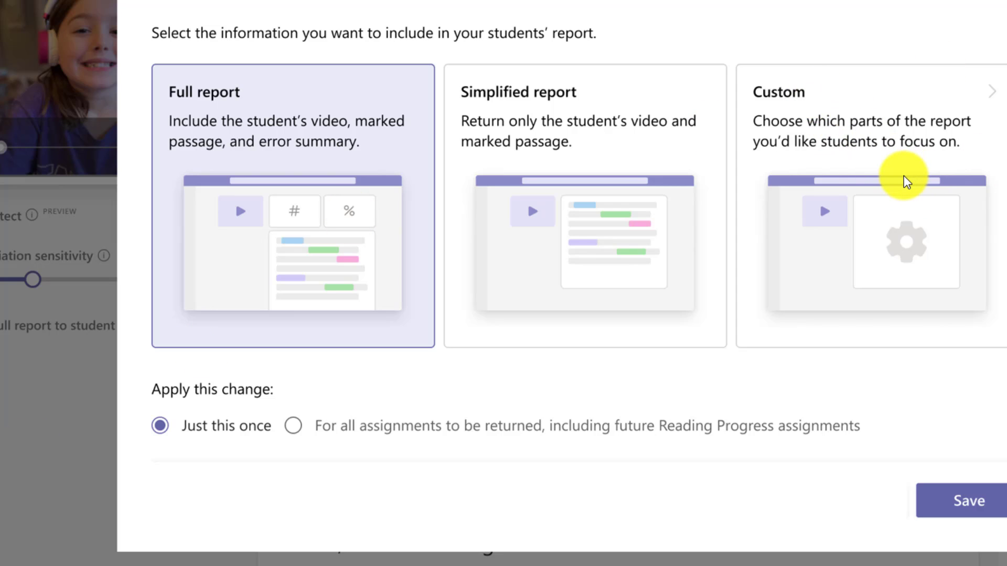
{"action": "left_click", "coordinate": [903, 176]}
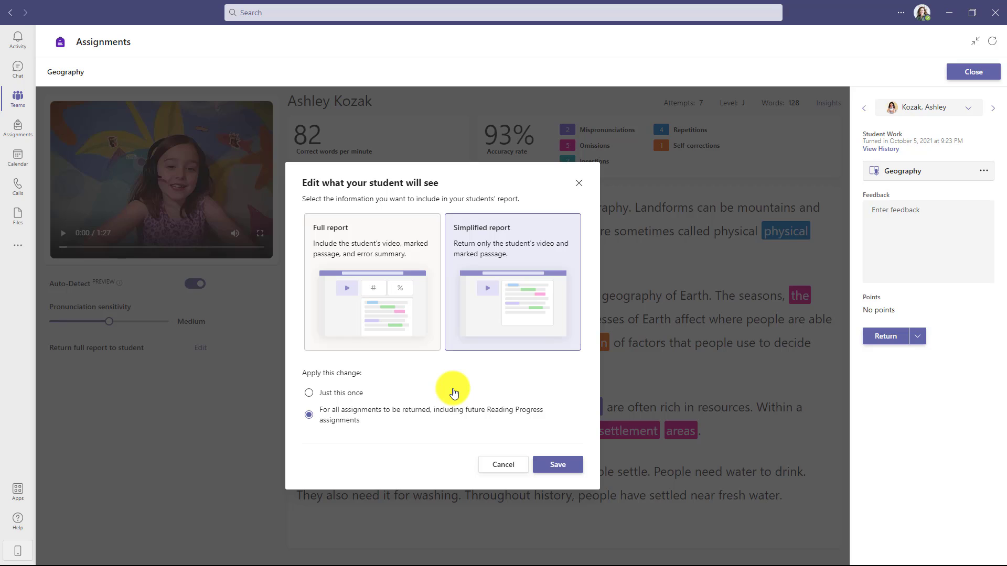
{"action": "left_click", "coordinate": [391, 285]}
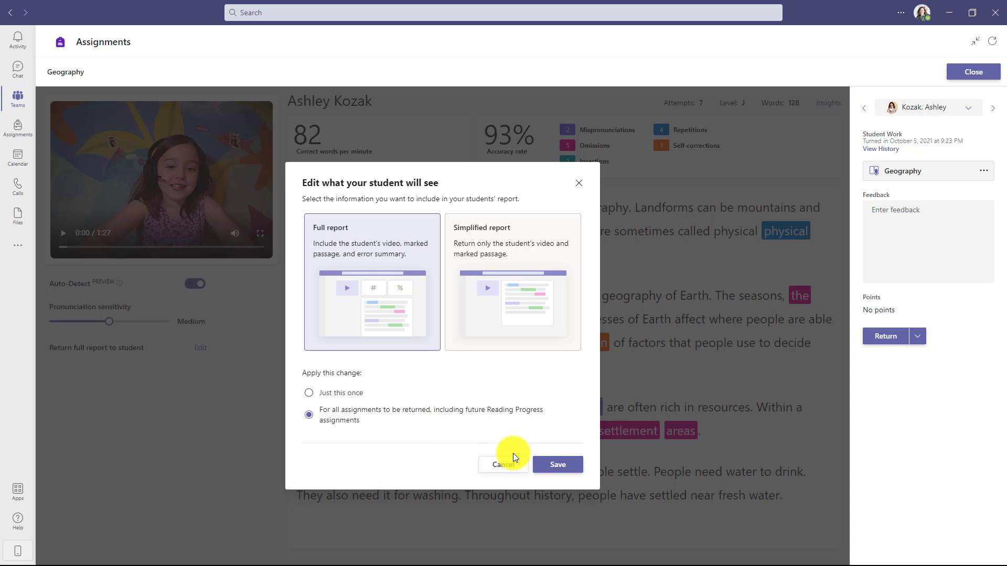
{"action": "left_click", "coordinate": [555, 465]}
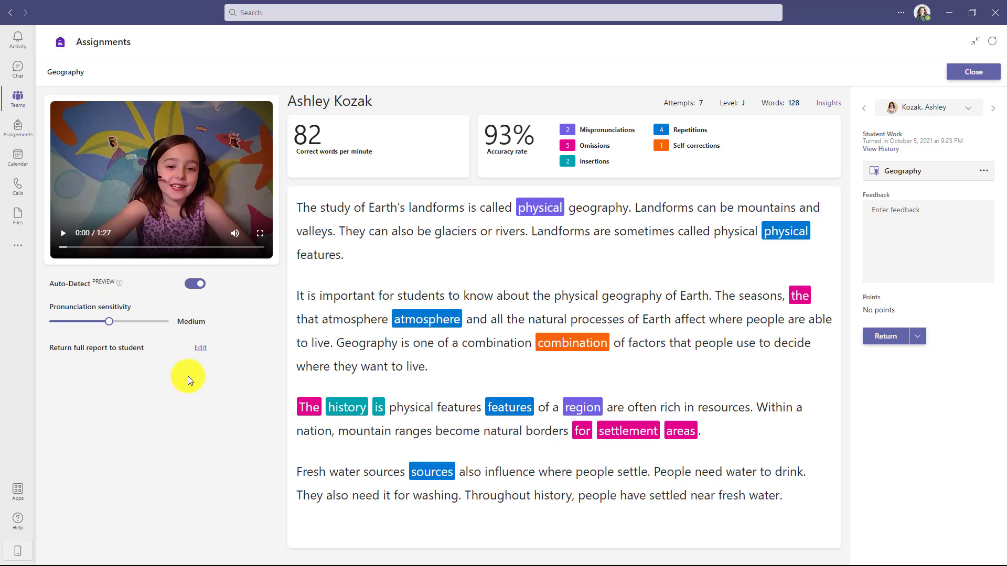
Enter the feedback "Great job" with the student's first name and return the Geography work.
{"action": "left_click", "coordinate": [914, 219]}
{"action": "type", "text": "Great job Ashley!"}
{"action": "left_click", "coordinate": [887, 338]}
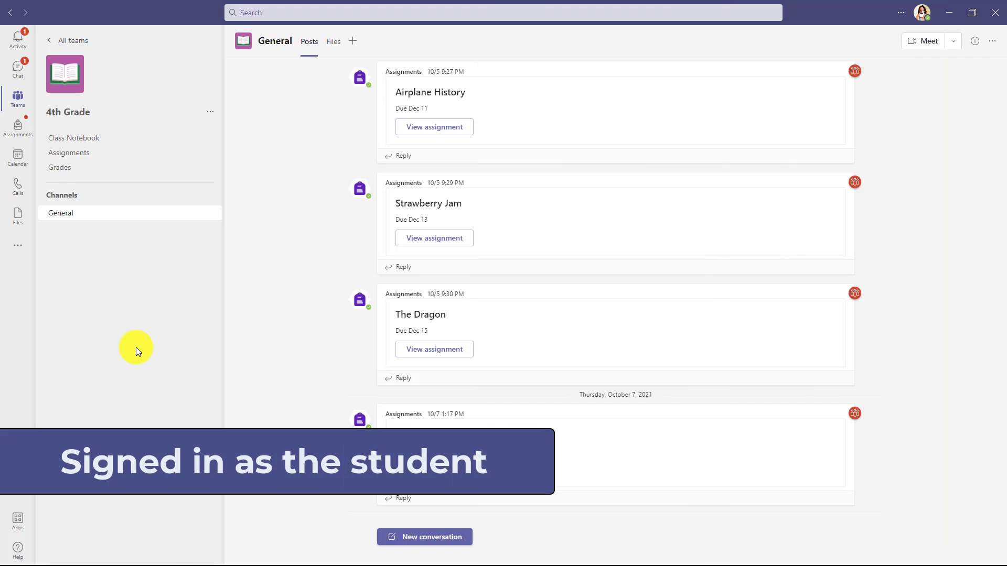
In the student account's chat, open the returned Geography assignment and its Reading Progress report.
{"action": "left_click", "coordinate": [20, 68]}
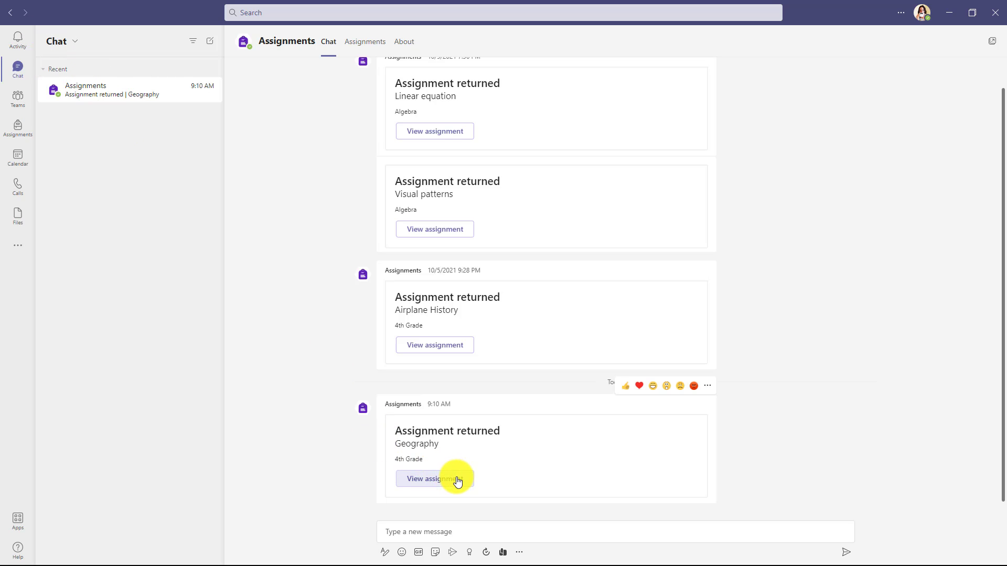
{"action": "left_click", "coordinate": [457, 481]}
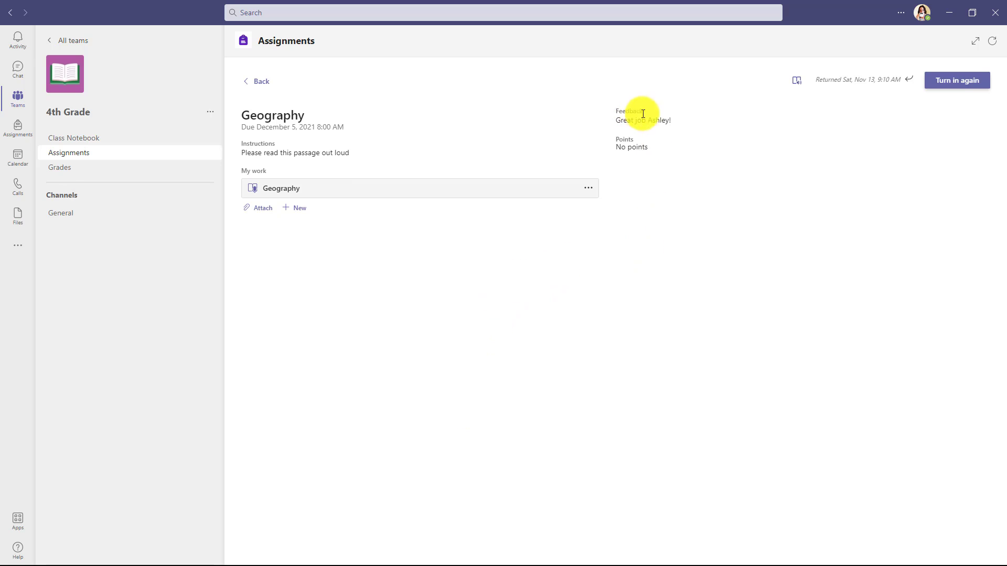
{"action": "left_click", "coordinate": [284, 191]}
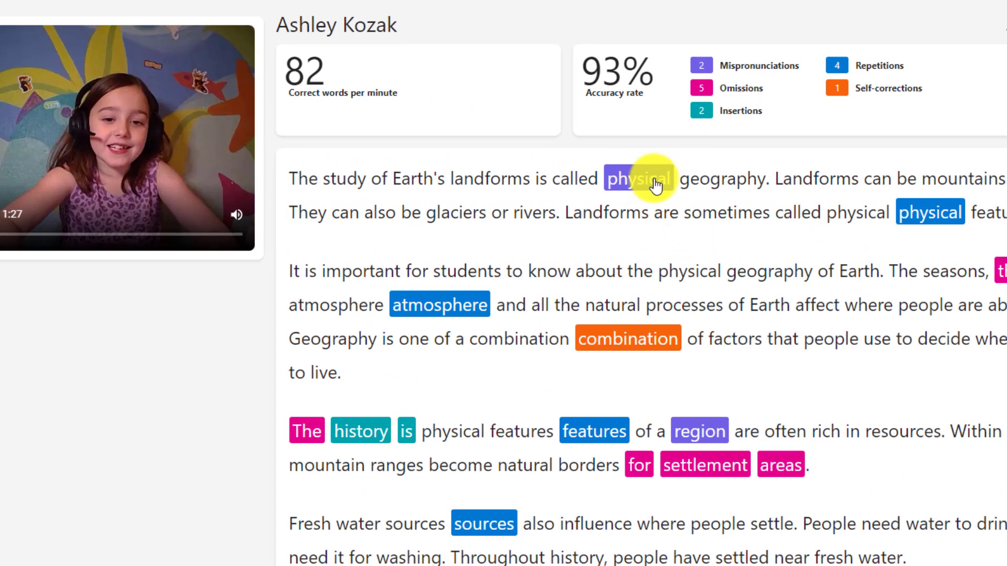
Jump the recording to the mispronounced word "physical" in the first sentence and pause the playback.
{"action": "left_click", "coordinate": [658, 184]}
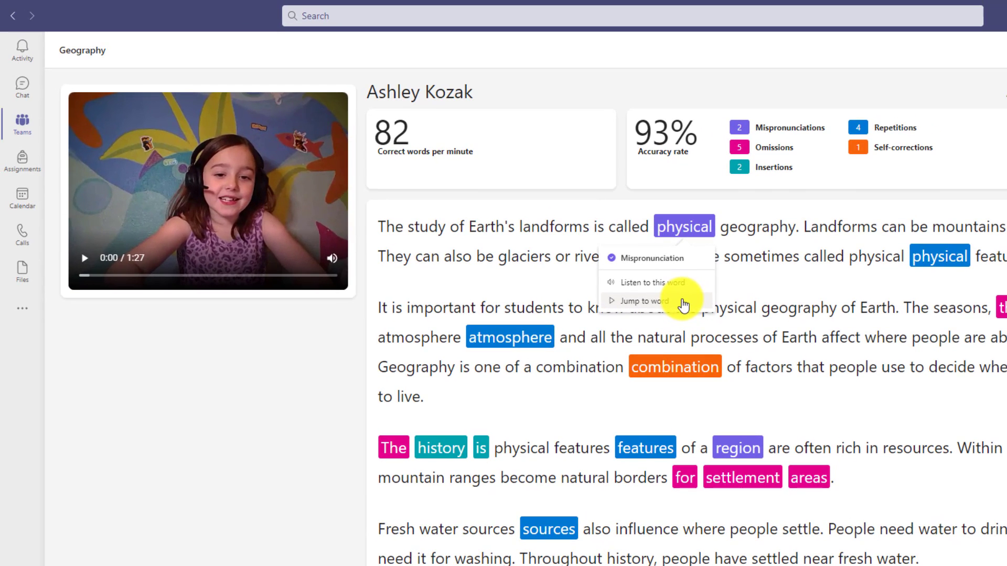
{"action": "left_click", "coordinate": [683, 303]}
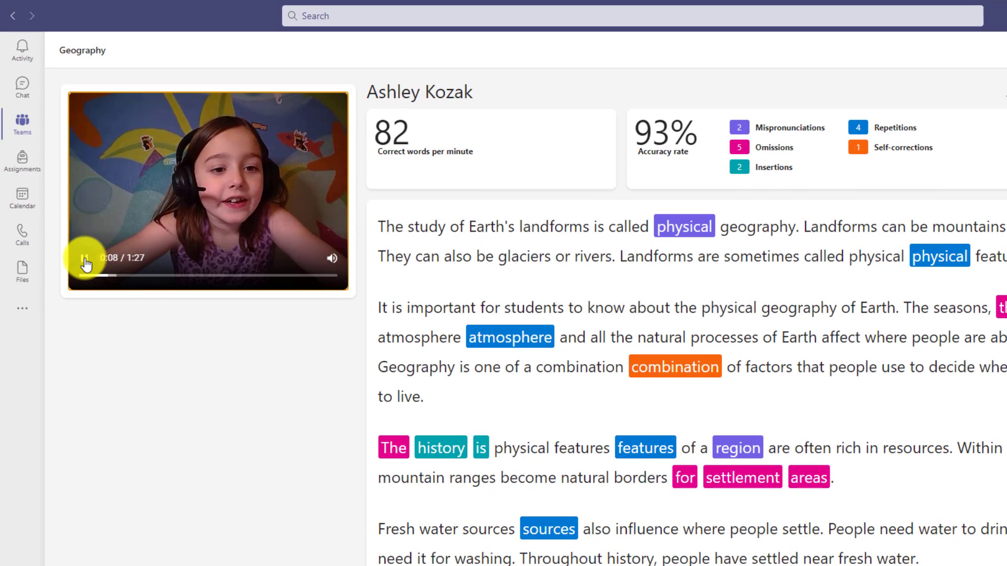
{"action": "left_click", "coordinate": [85, 260]}
{"action": "left_click", "coordinate": [811, 315]}
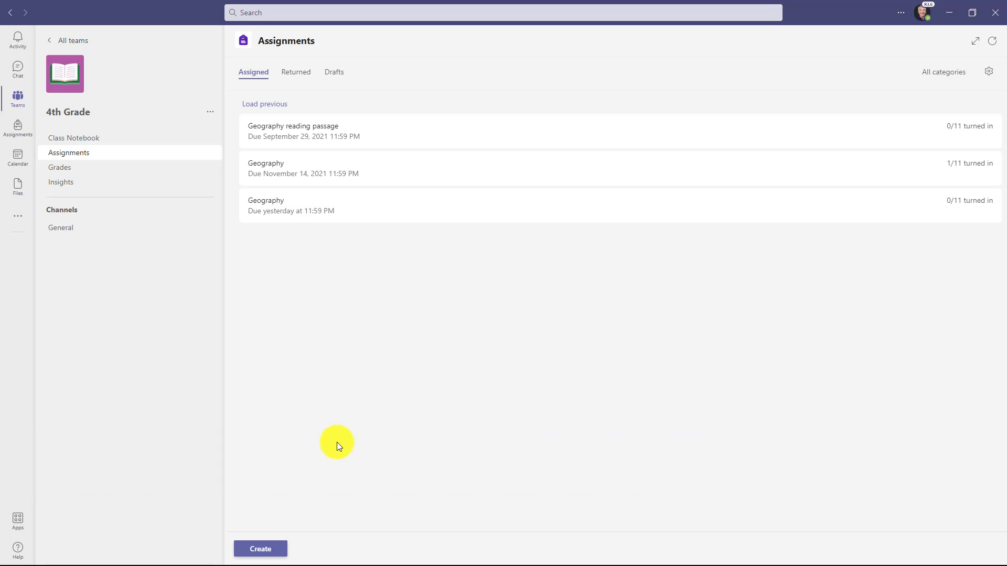
In the teacher account, start a new 4th Grade assignment and attach a Reading Progress activity to it.
{"action": "left_click", "coordinate": [268, 549]}
{"action": "left_click", "coordinate": [317, 498]}
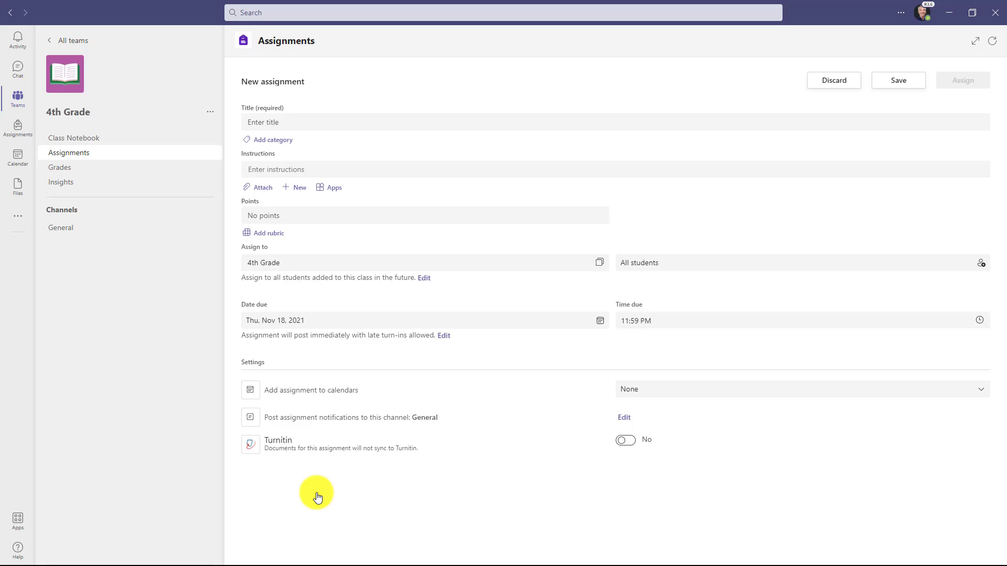
{"action": "left_click", "coordinate": [264, 190]}
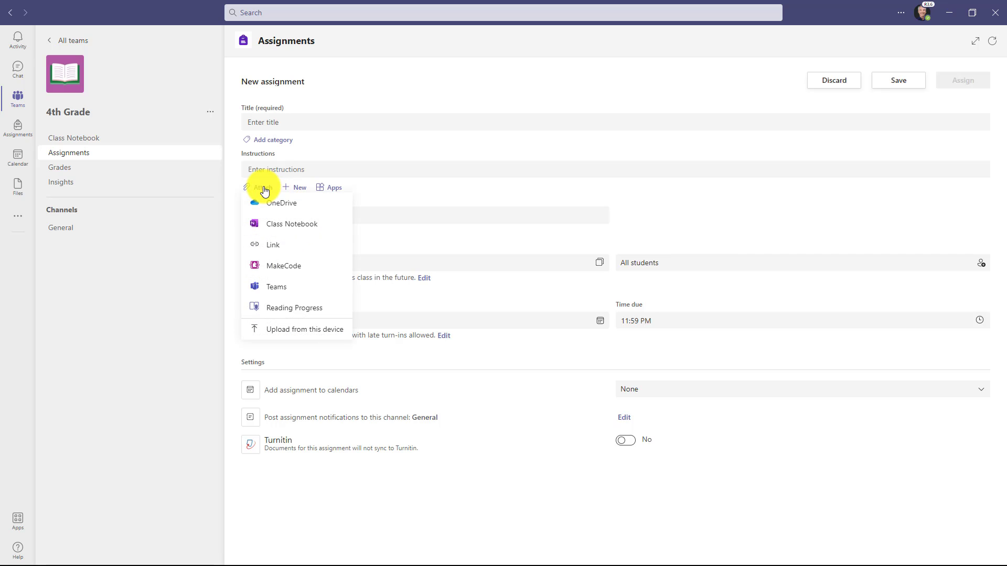
{"action": "left_click", "coordinate": [336, 312]}
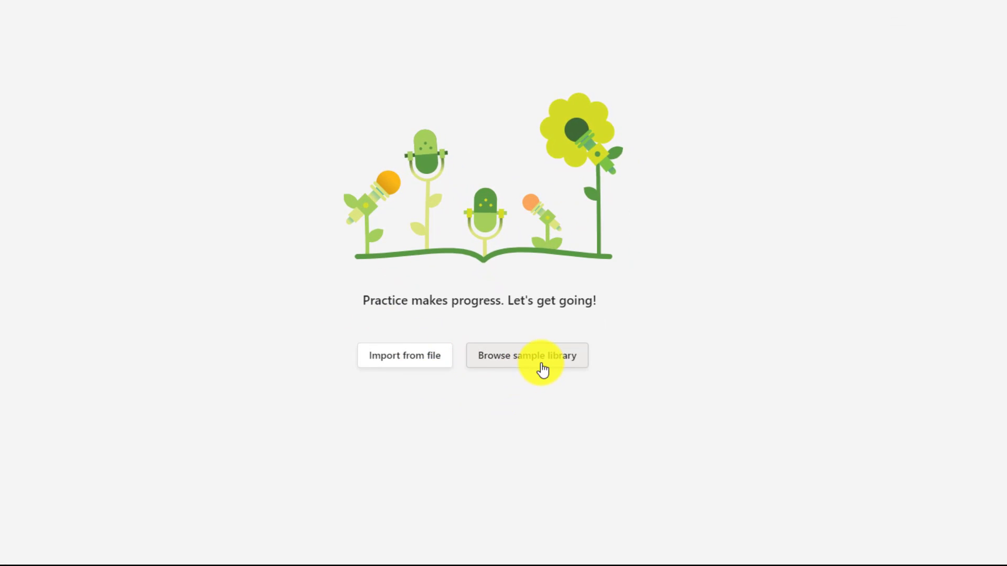
Import Geography.docx from OneDrive as the reading passage.
{"action": "left_click", "coordinate": [422, 357]}
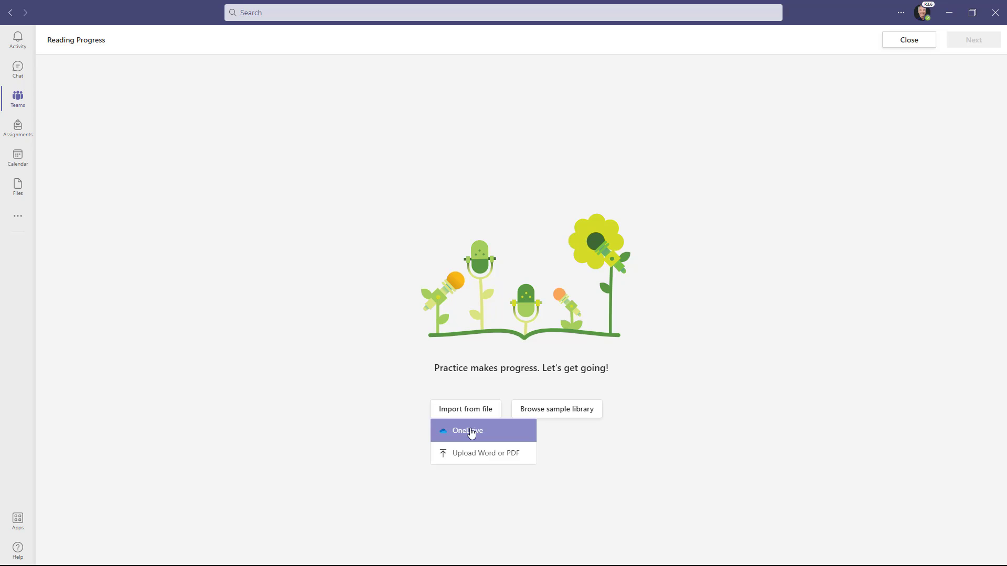
{"action": "left_click", "coordinate": [498, 430]}
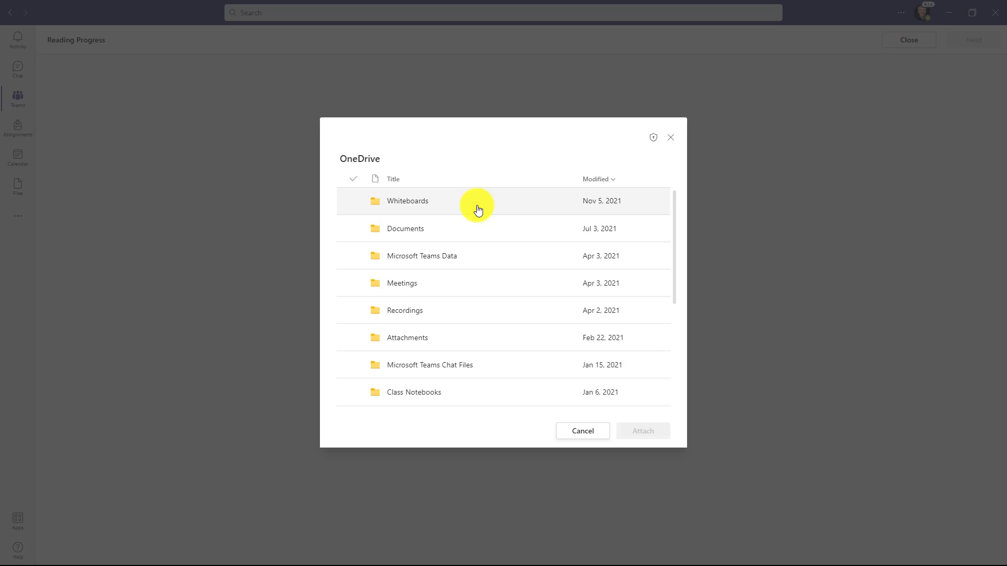
{"action": "scroll", "coordinate": [462, 218], "scroll_direction": "down", "scroll_amount": 5}
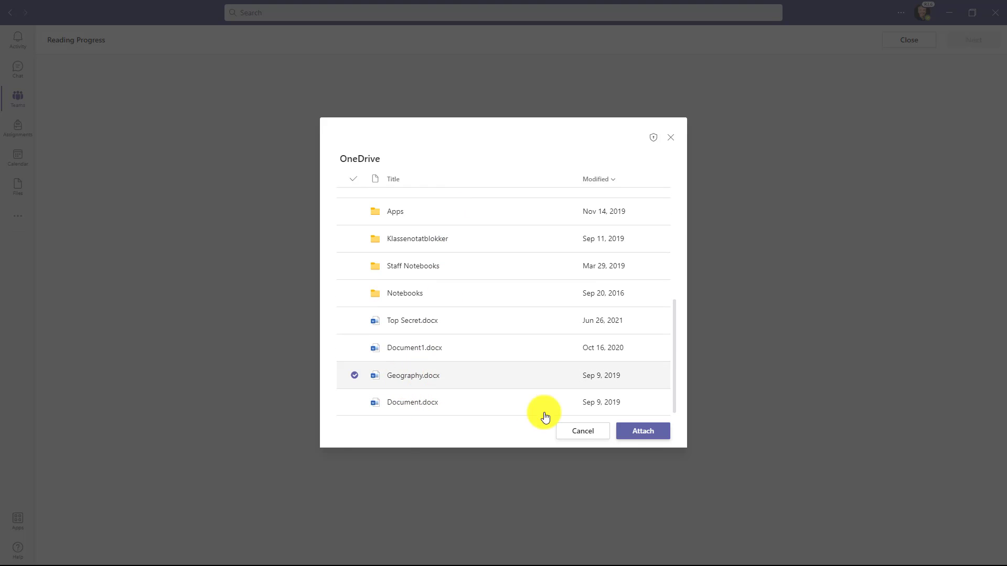
{"action": "left_click", "coordinate": [422, 375]}
{"action": "left_click", "coordinate": [648, 435]}
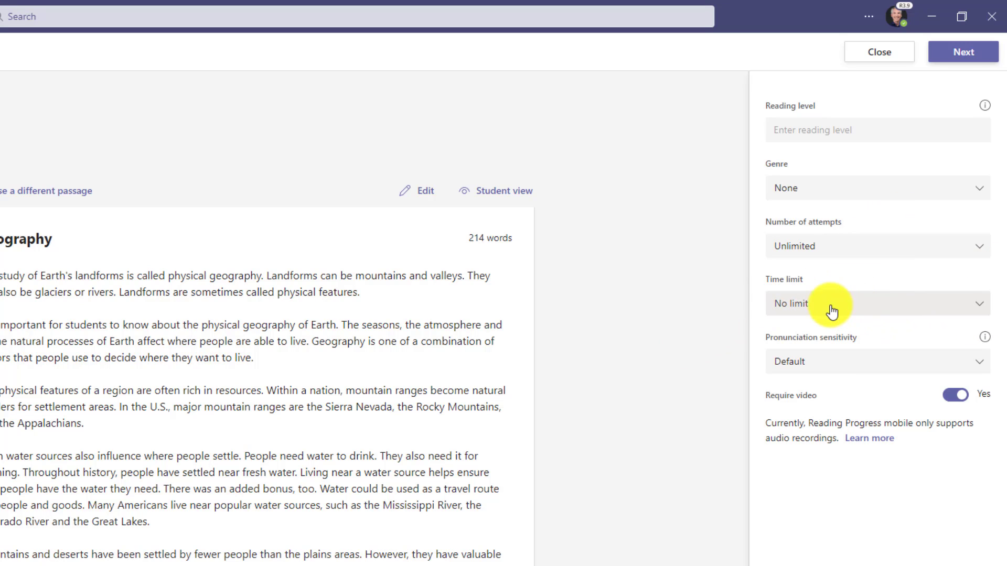
Set the Geography passage's time limit to 1 minute.
{"action": "left_click", "coordinate": [880, 313]}
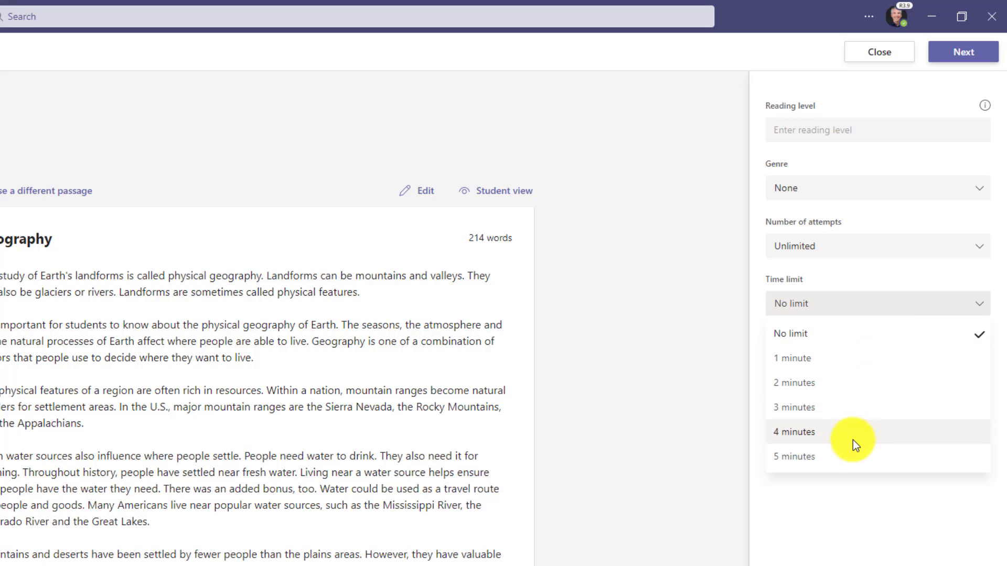
{"action": "left_click", "coordinate": [889, 362]}
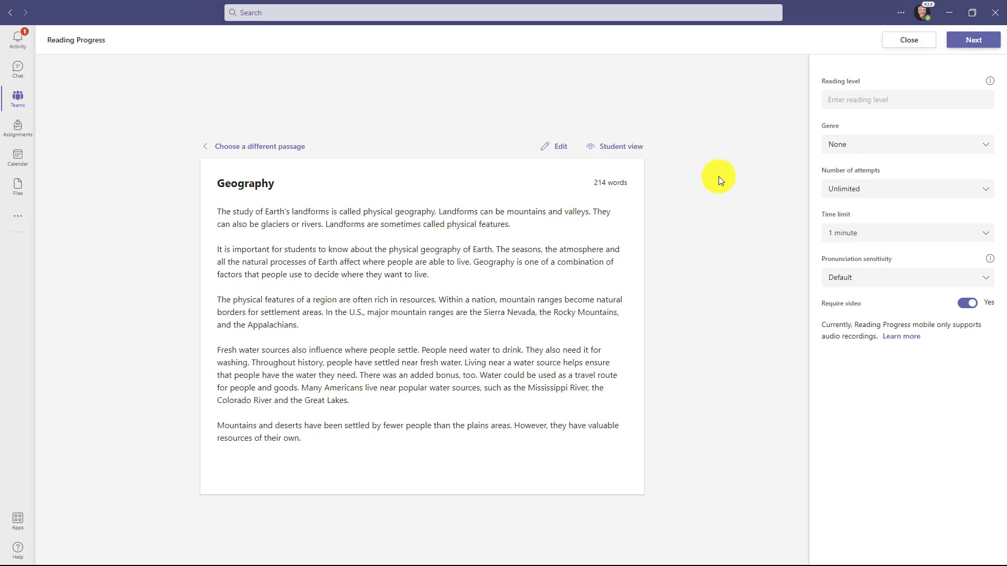
Preview the Geography passage in student view, exit the preview and proceed with the passage settings.
{"action": "left_click", "coordinate": [615, 147]}
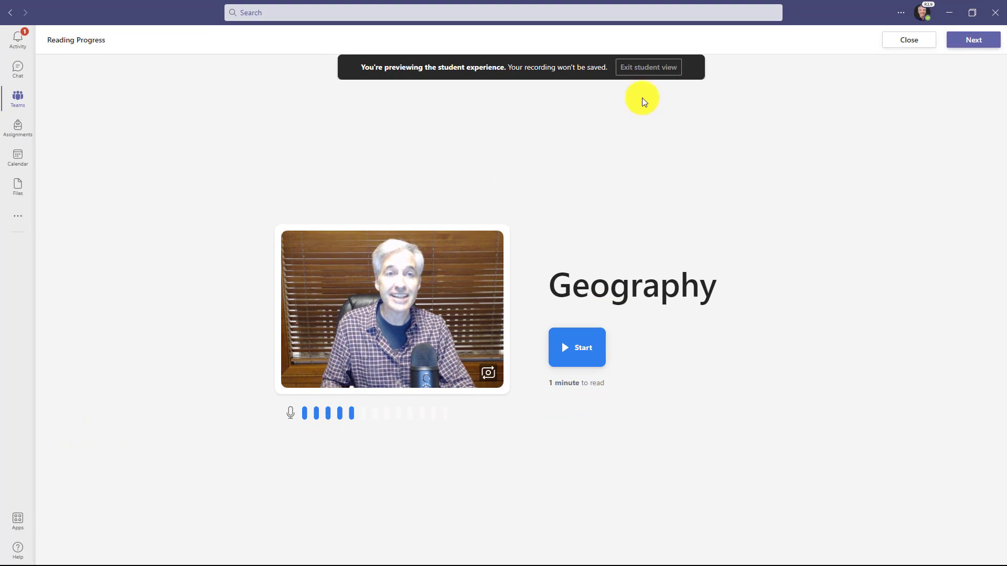
{"action": "left_click", "coordinate": [643, 68]}
{"action": "left_click", "coordinate": [979, 42]}
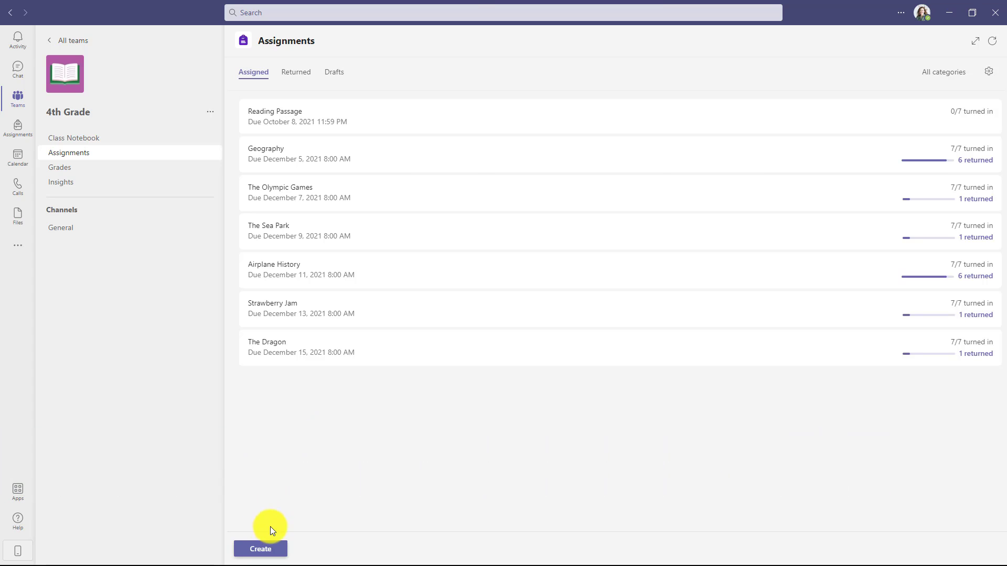
Create a new 4th Grade assignment titled "The Dragon" with the instructions "Please read this passage".
{"action": "left_click", "coordinate": [282, 552]}
{"action": "left_click", "coordinate": [313, 495]}
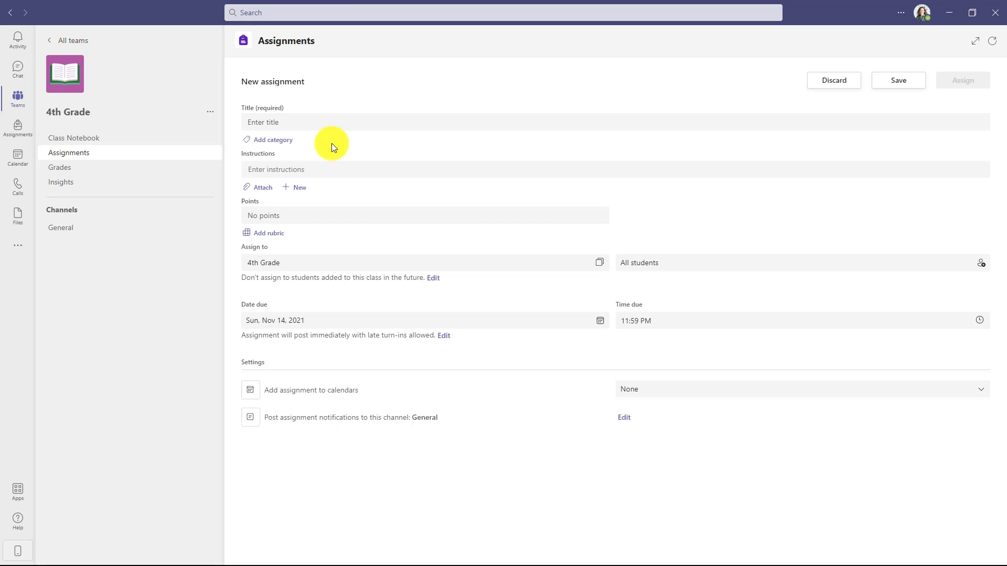
{"action": "left_click", "coordinate": [326, 122]}
{"action": "type", "text": "The Dragon"}
{"action": "left_click", "coordinate": [321, 171]}
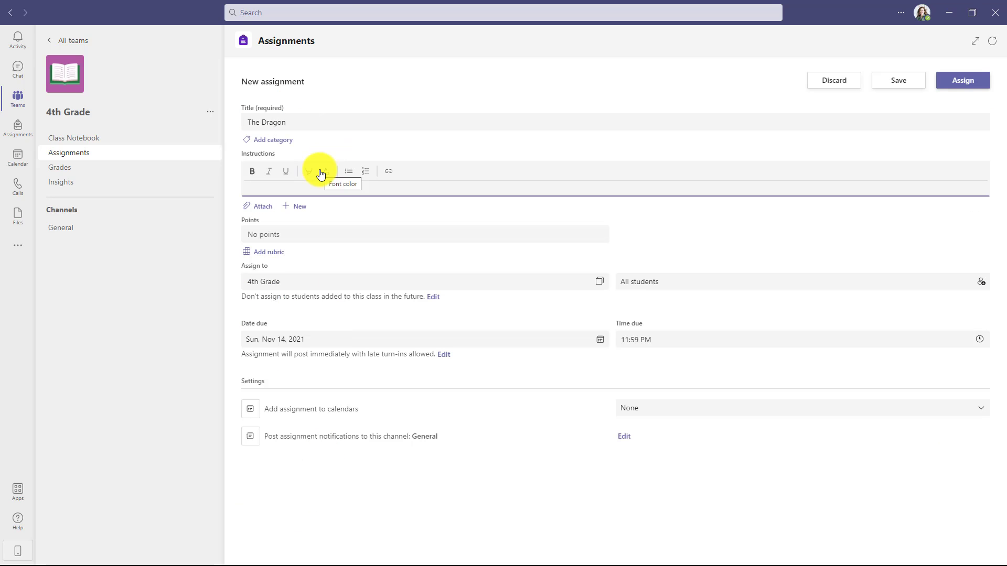
{"action": "type", "text": "Please read this passage"}
Attach a Reading Progress activity and upload the Geography passage from a Word or PDF file.
{"action": "left_click", "coordinate": [266, 195]}
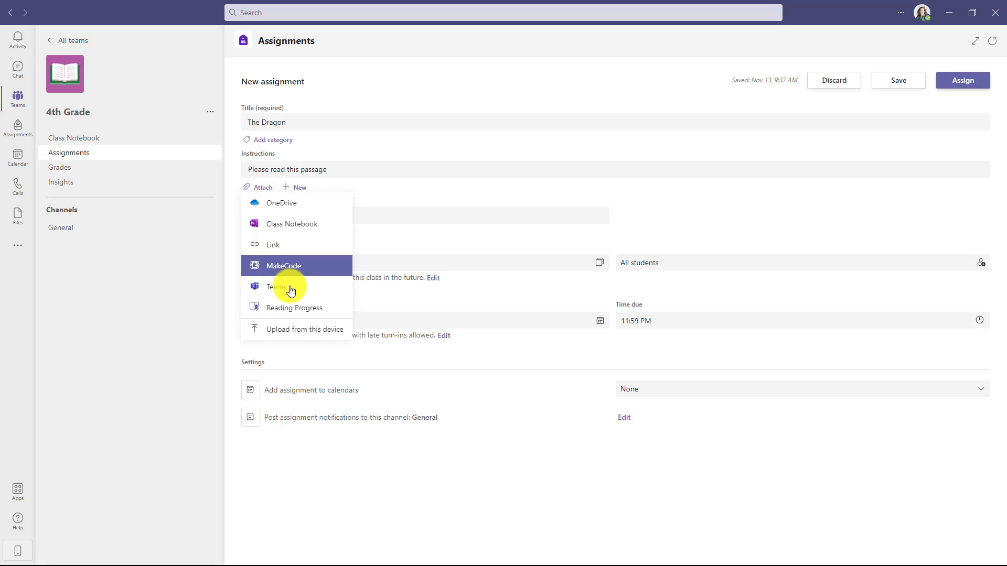
{"action": "left_click", "coordinate": [308, 312]}
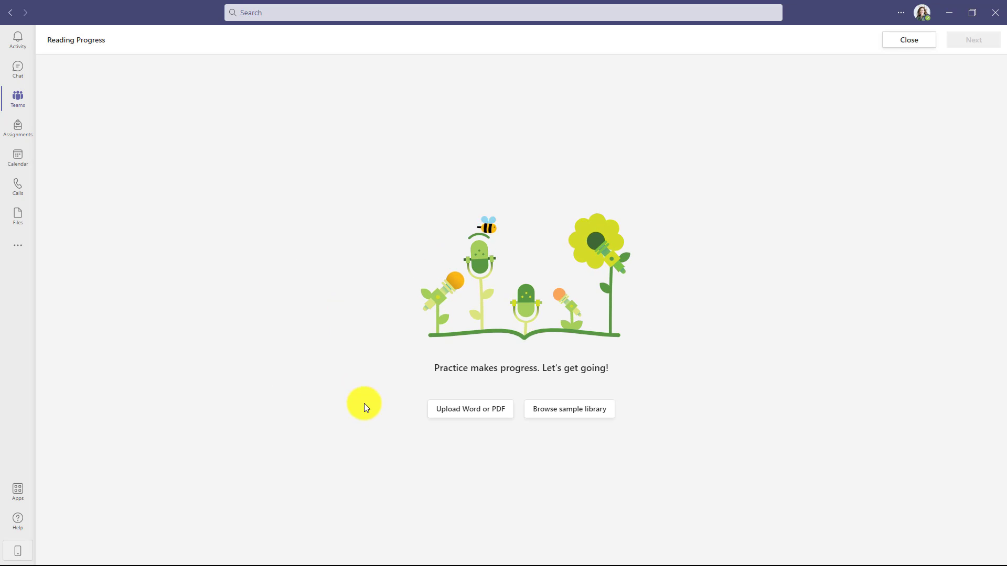
{"action": "left_click", "coordinate": [485, 411]}
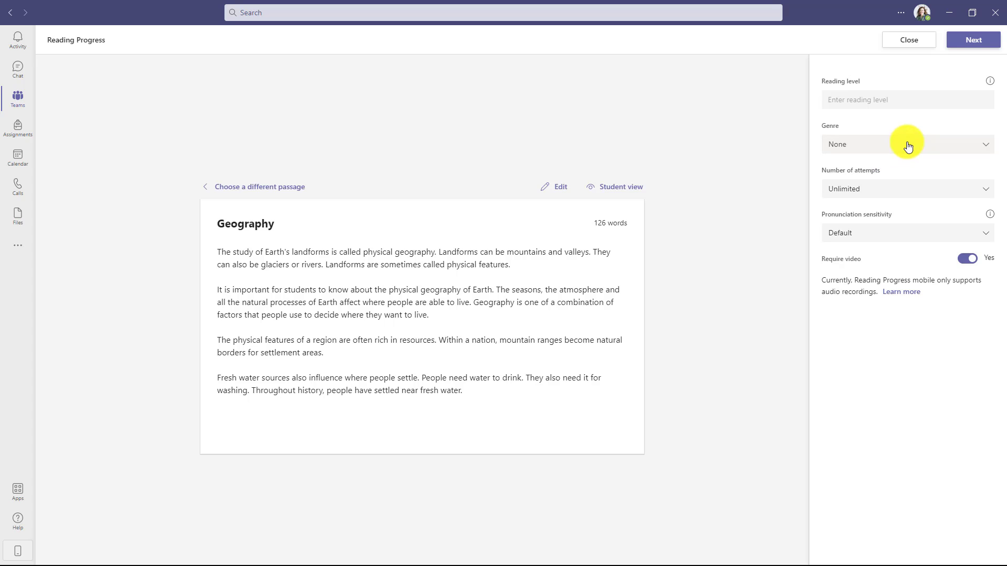
Set the Geography passage's genre to Non-fiction and its number of attempts to 3, and save it into the assignment.
{"action": "left_click", "coordinate": [904, 146]}
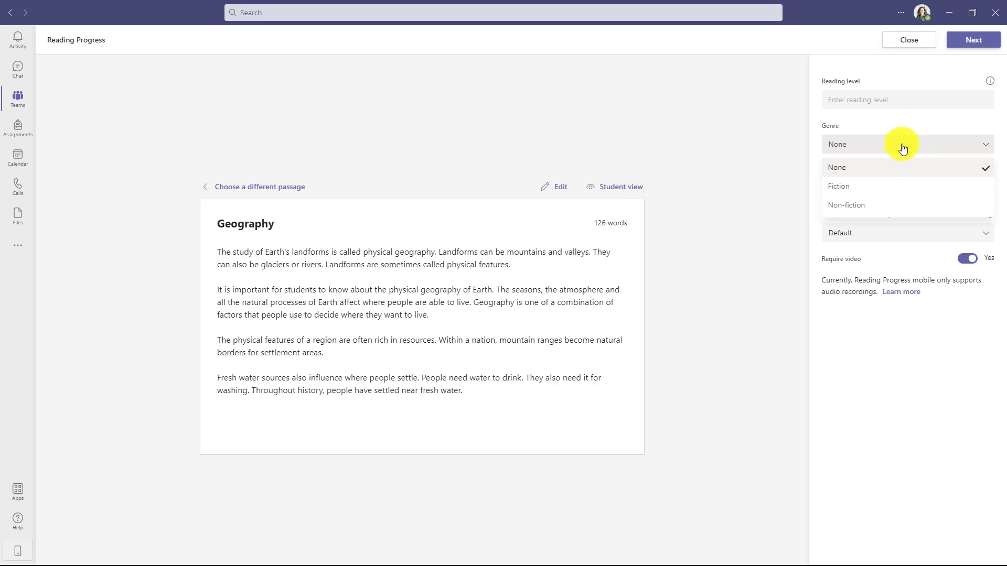
{"action": "left_click", "coordinate": [912, 207]}
{"action": "left_click", "coordinate": [932, 188]}
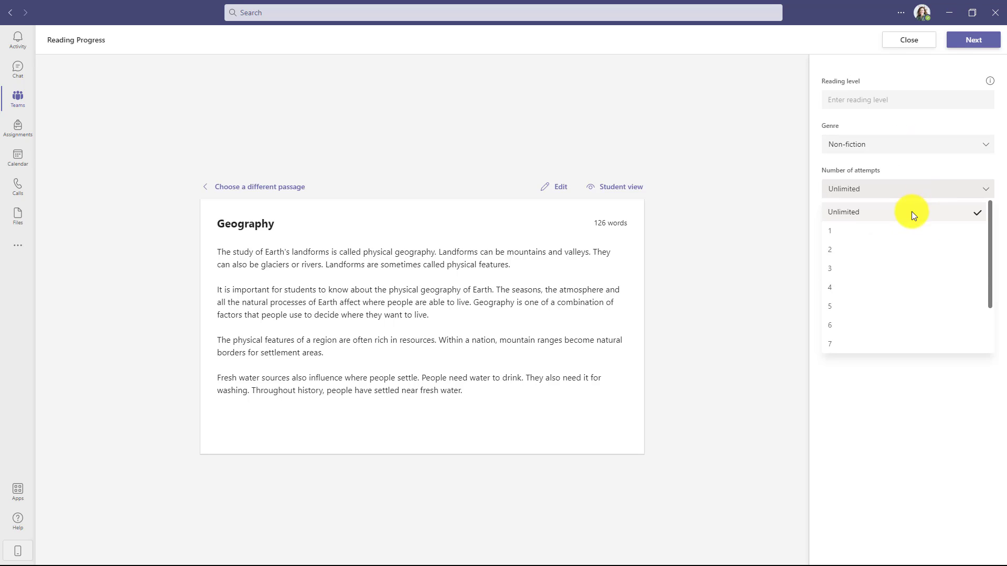
{"action": "left_click", "coordinate": [886, 271]}
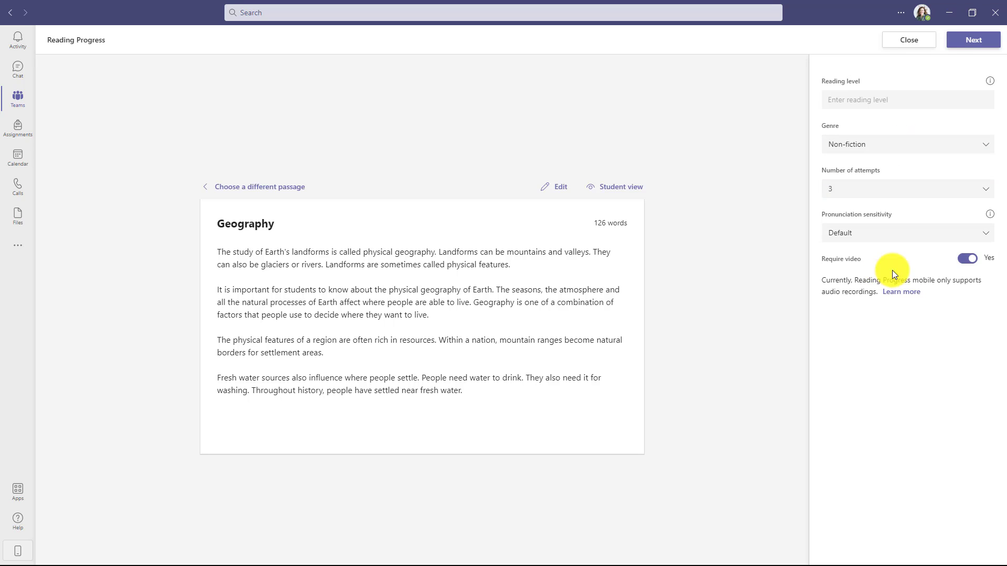
{"action": "left_click", "coordinate": [974, 42]}
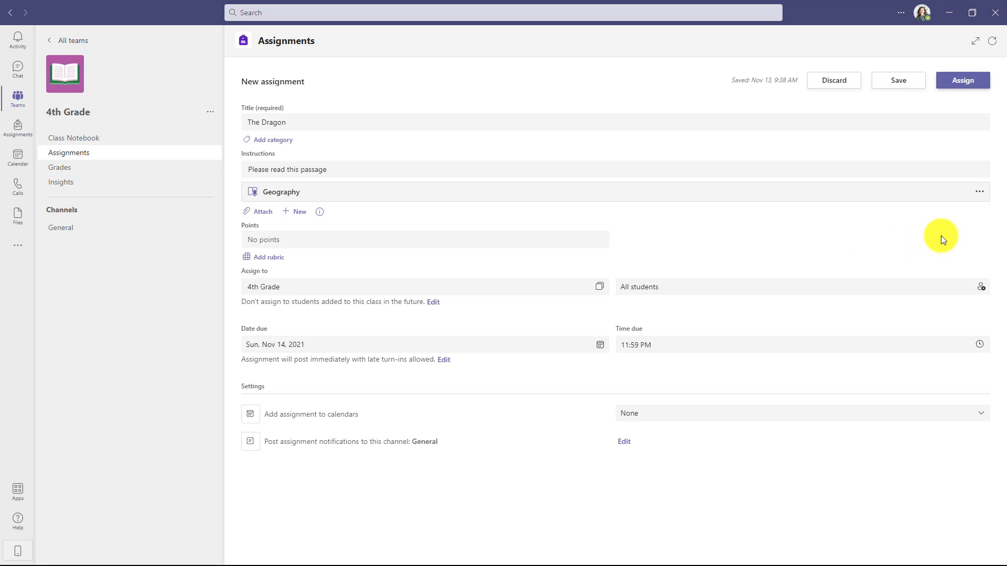
Reopen the attached Geography passage from the draft assignment, set its number of attempts to 1 and save the change.
{"action": "left_click", "coordinate": [979, 192]}
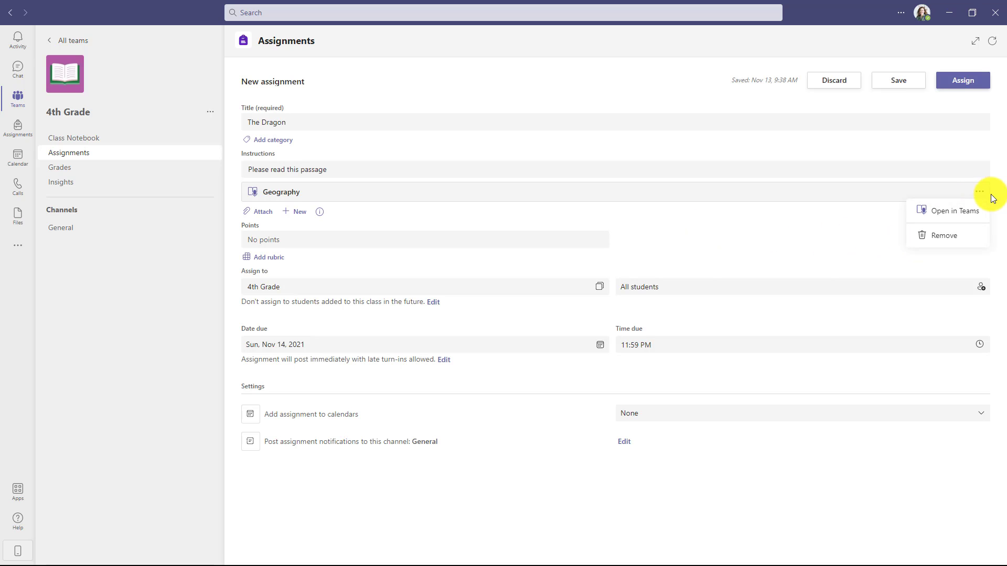
{"action": "left_click", "coordinate": [968, 211]}
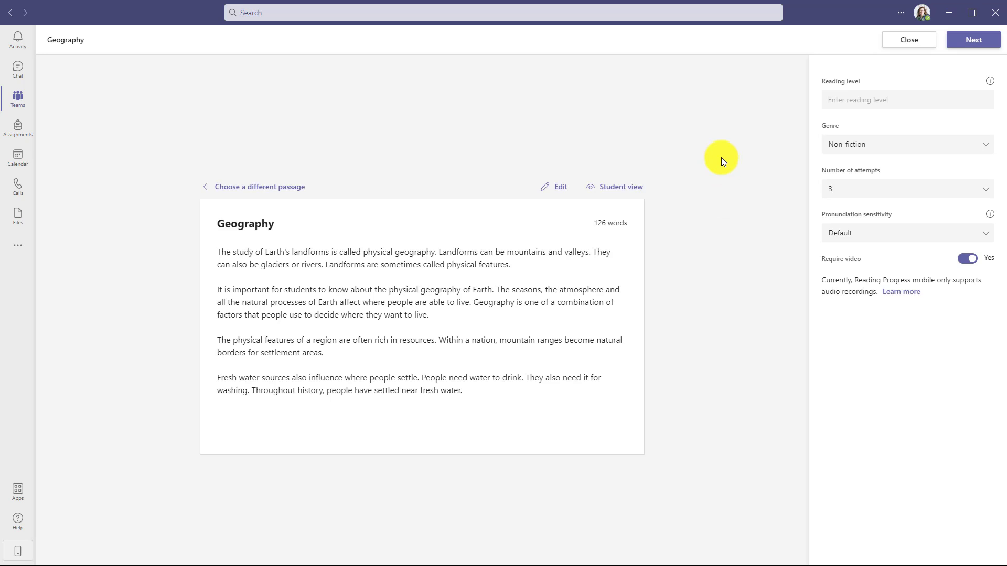
{"action": "left_click", "coordinate": [876, 192]}
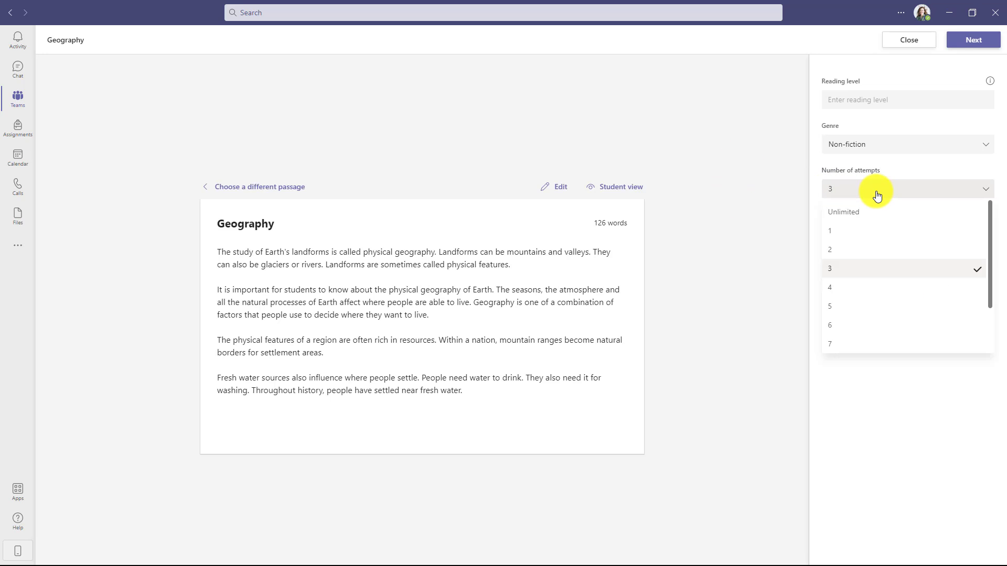
{"action": "left_click", "coordinate": [881, 231]}
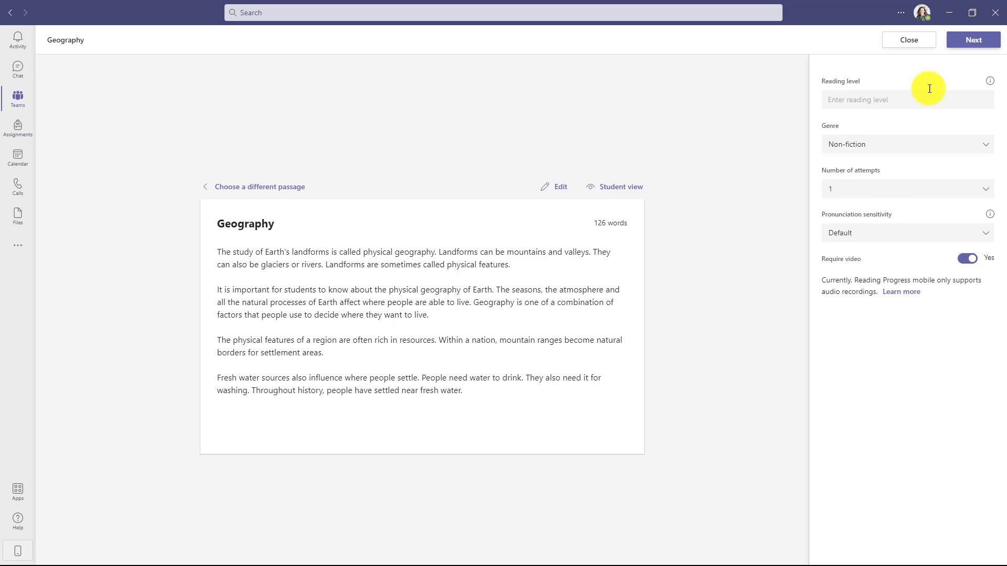
{"action": "left_click", "coordinate": [973, 41]}
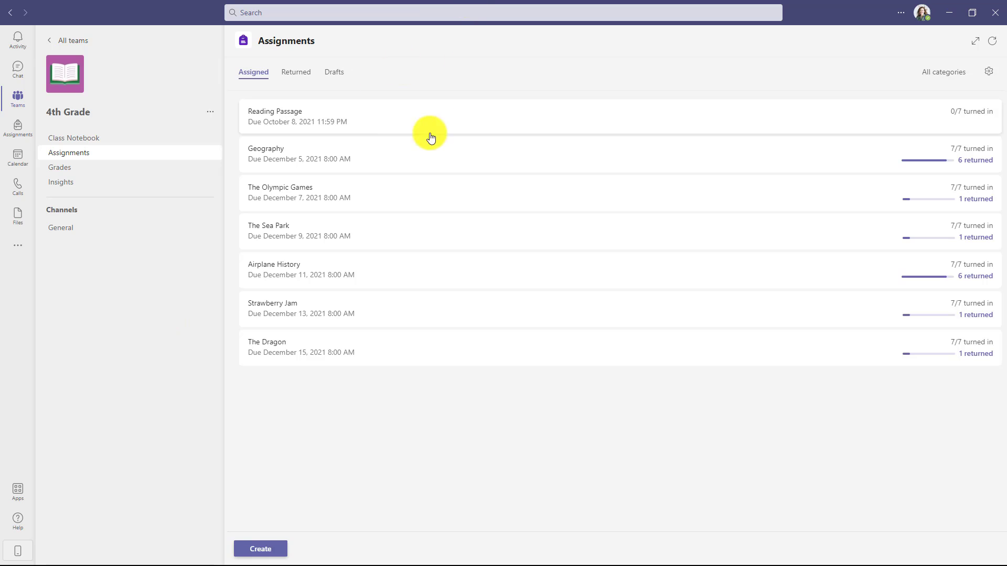
Open a student's submission for the Geography assignment and bring up the marking options for the first word, "The".
{"action": "left_click", "coordinate": [344, 157]}
{"action": "left_click", "coordinate": [153, 210]}
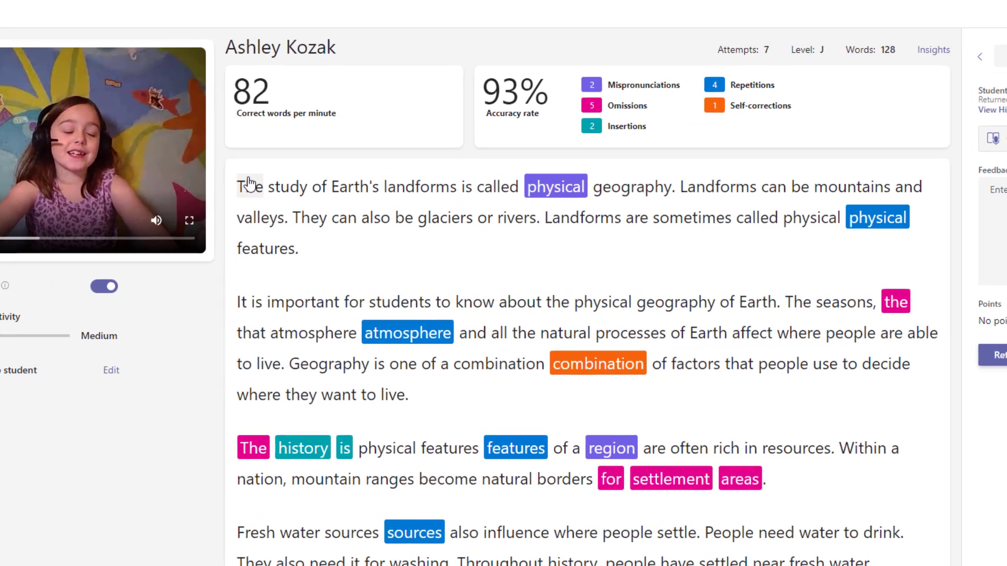
{"action": "left_click", "coordinate": [306, 207]}
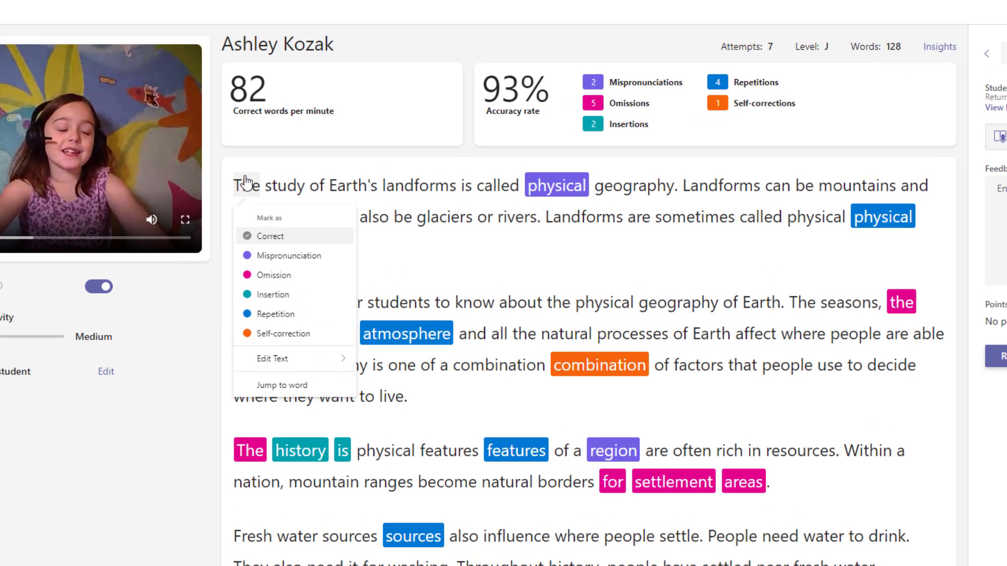
Step through the marking options from Correct to Self-correction and back, and close them without changing the word.
{"action": "key", "text": "Down"}
{"action": "key", "text": "Down"}
{"action": "key", "text": "Down"}
{"action": "key", "text": "Down"}
{"action": "key", "text": "Down"}
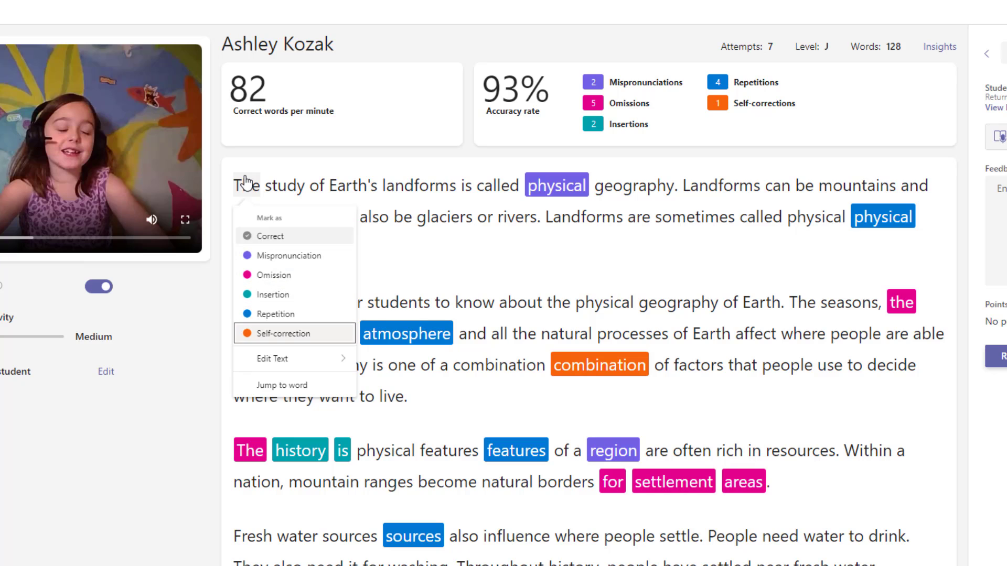
{"action": "key", "text": "Up"}
{"action": "key", "text": "Up"}
{"action": "key", "text": "Up"}
{"action": "key", "text": "Up"}
{"action": "key", "text": "Up"}
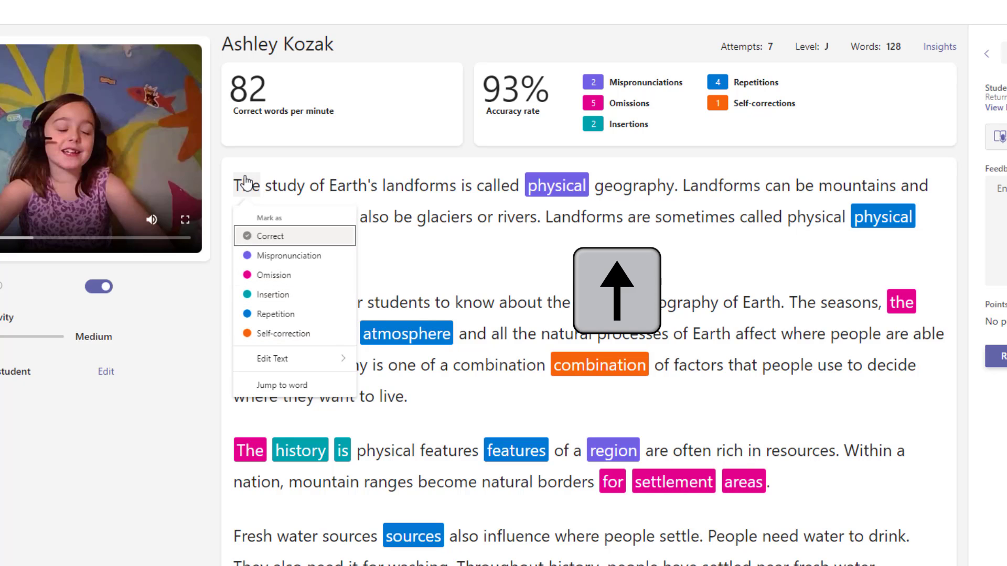
{"action": "left_click", "coordinate": [245, 184]}
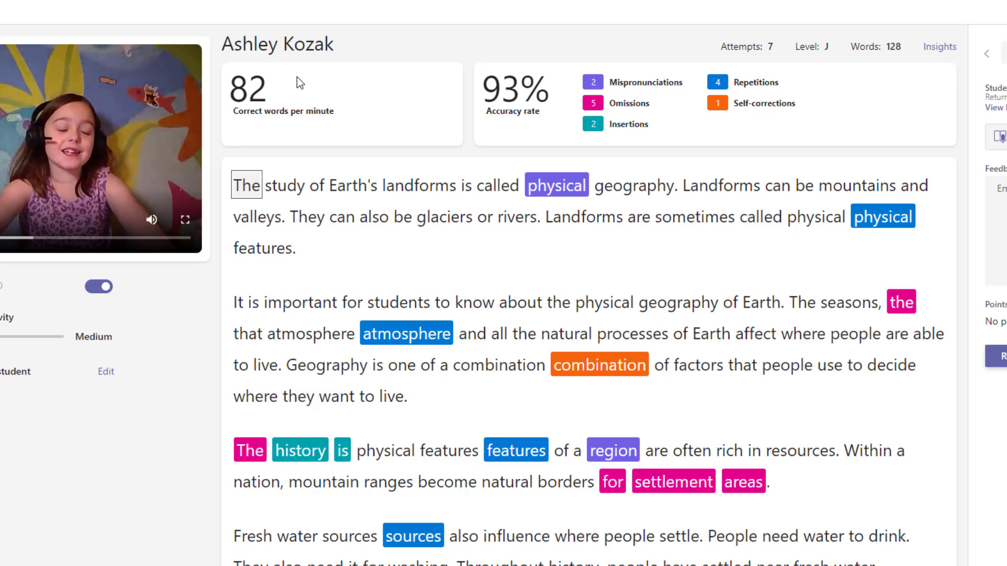
Move the word focus forward through the passage's first sentences past "be" and back to "of".
{"action": "key", "text": "Right"}
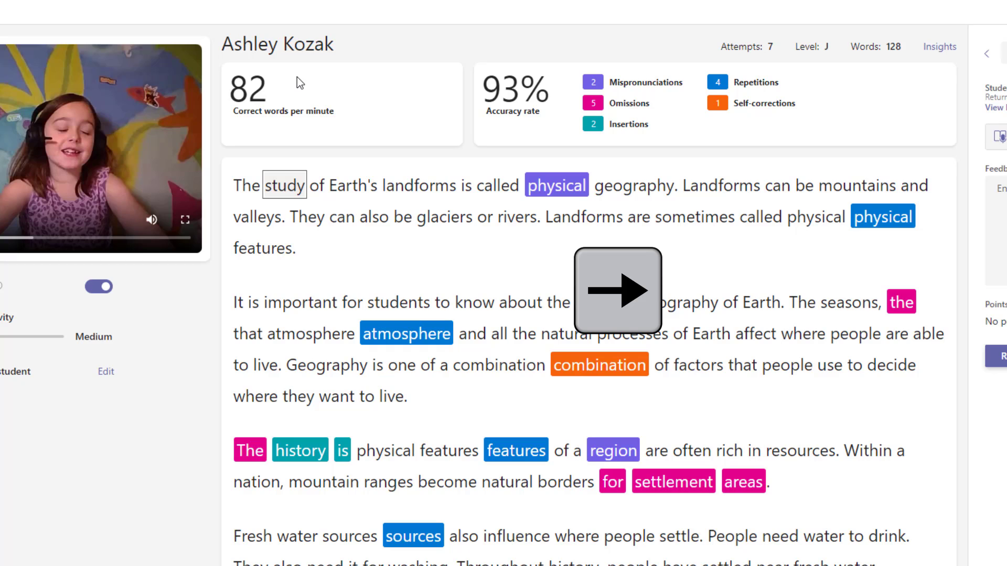
{"action": "key", "text": "Right"}
{"action": "key", "text": "Right"}
{"action": "key", "text": "Right"}
{"action": "key", "text": "Right"}
{"action": "key", "text": "Right"}
{"action": "key", "text": "Right"}
{"action": "key", "text": "Right"}
{"action": "key", "text": "Right"}
{"action": "key", "text": "Right"}
{"action": "key", "text": "Right"}
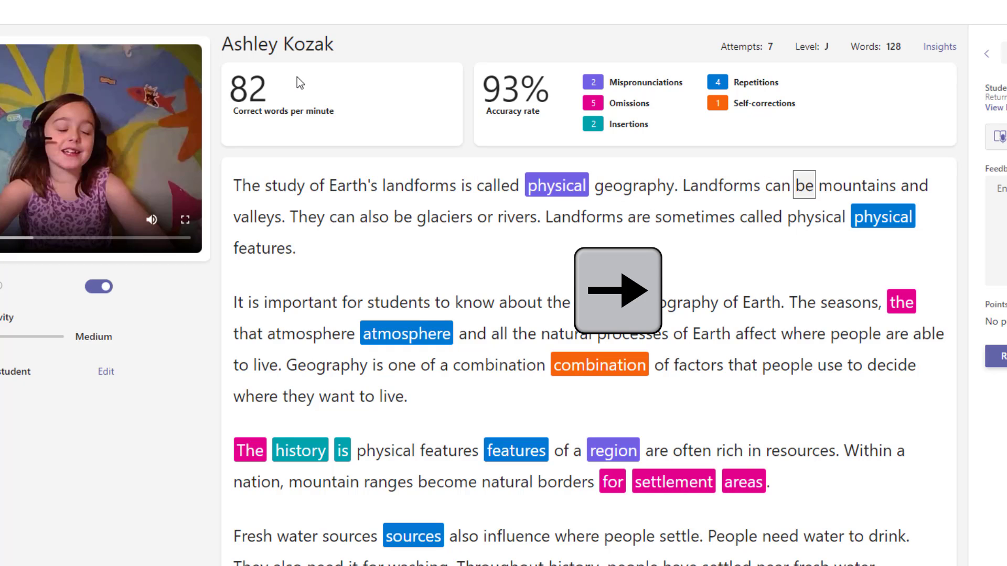
{"action": "key", "text": "Right"}
{"action": "key", "text": "Left"}
{"action": "key", "text": "Left"}
{"action": "key", "text": "Left"}
{"action": "key", "text": "Left"}
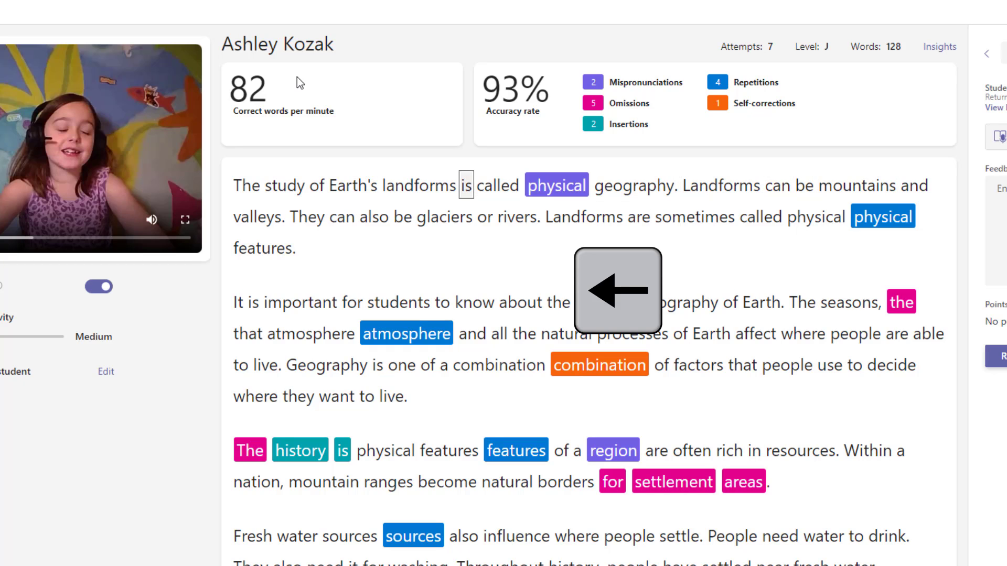
{"action": "key", "text": "Left"}
{"action": "key", "text": "Left"}
{"action": "key", "text": "Left"}
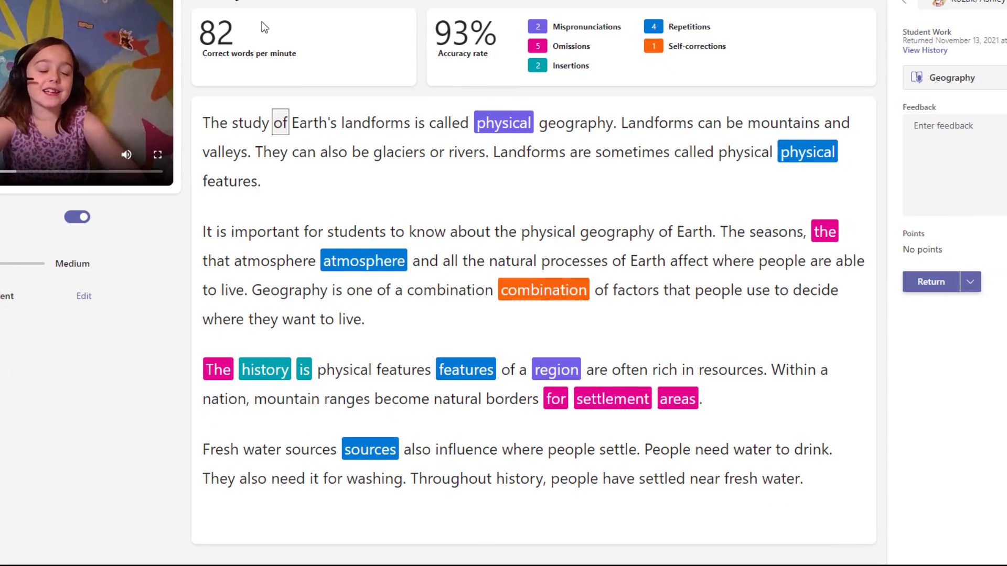
Jump the word focus to the passage's last word and back to its first word.
{"action": "key", "text": "End"}
{"action": "key", "text": "End"}
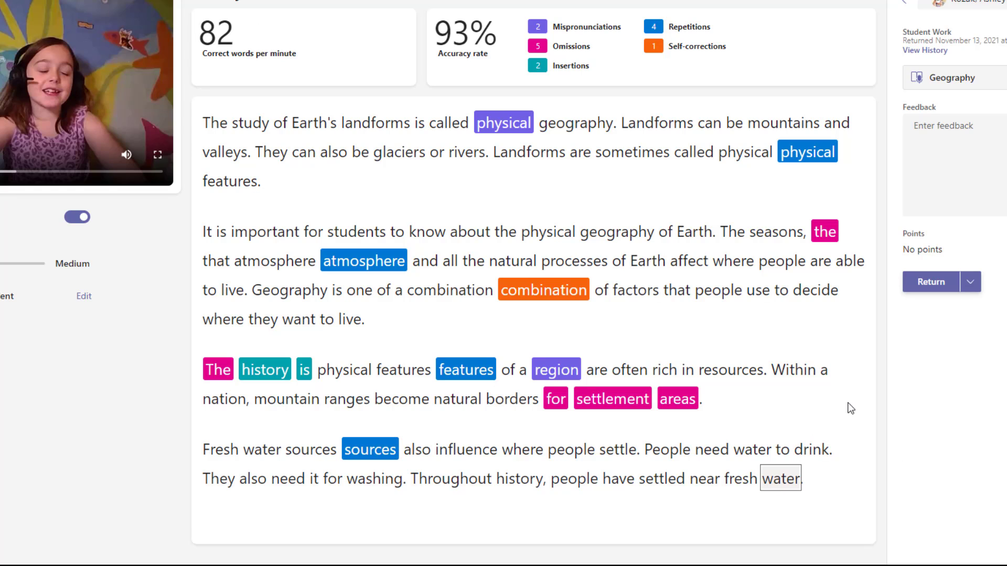
{"action": "key", "text": "Home"}
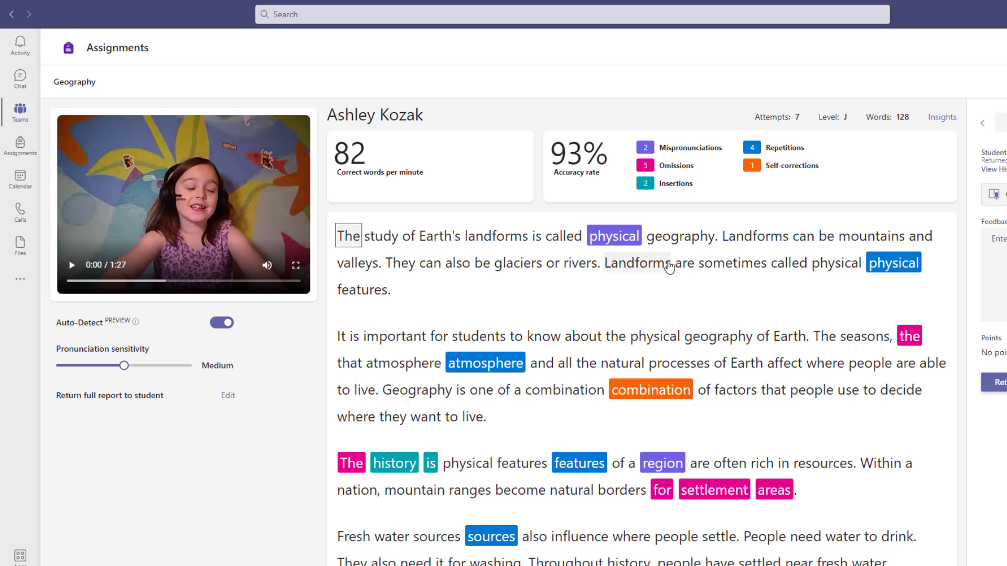
Move the word focus to the first "Landforms", and play and pause the student's recording.
{"action": "key", "text": "Right"}
{"action": "key", "text": "Right"}
{"action": "key", "text": "Right"}
{"action": "key", "text": "Right"}
{"action": "key", "text": "Right"}
{"action": "key", "text": "Right"}
{"action": "key", "text": "Right"}
{"action": "key", "text": "Right"}
{"action": "key", "text": "Right"}
{"action": "key", "text": "Right"}
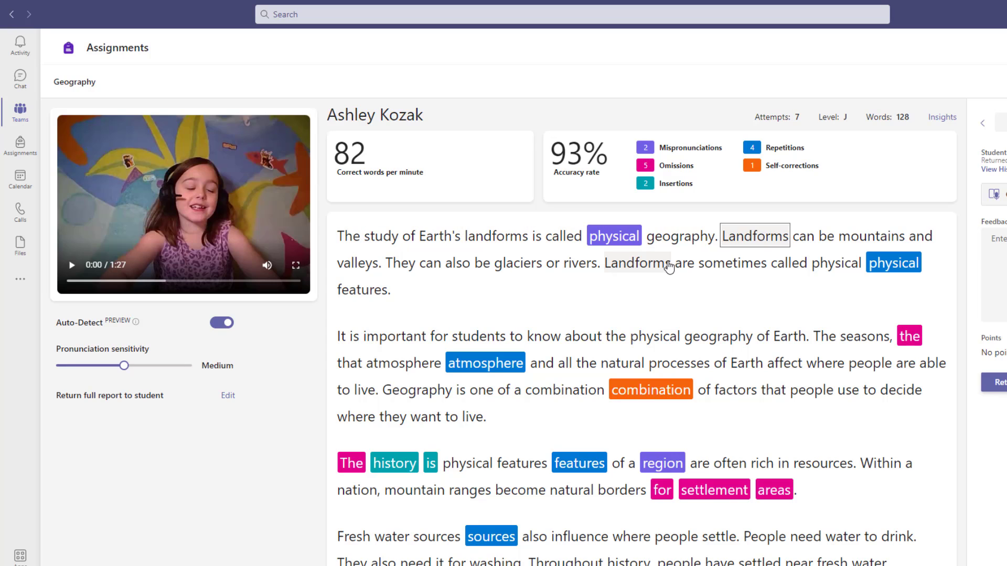
{"action": "key", "text": "Left"}
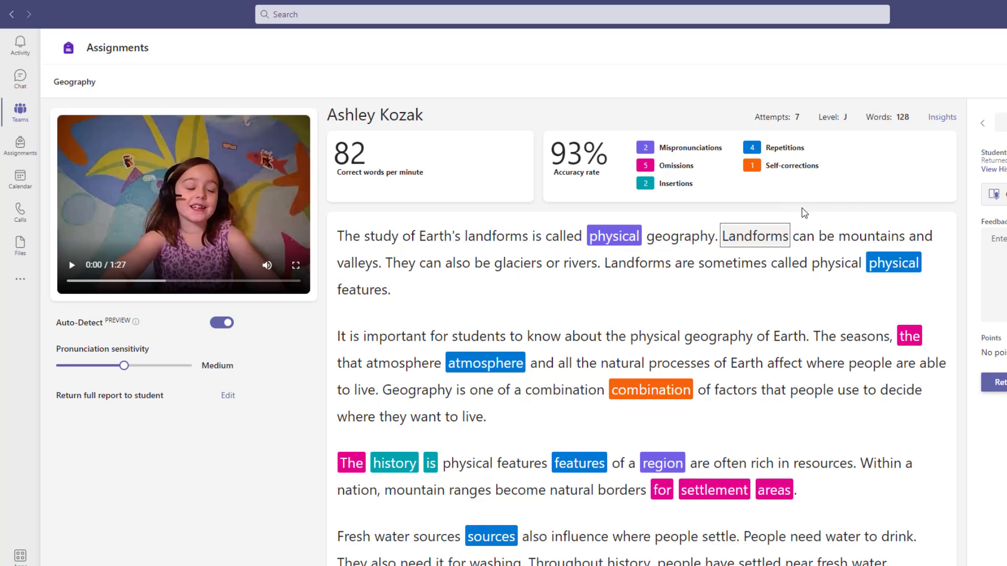
{"action": "key", "text": "space"}
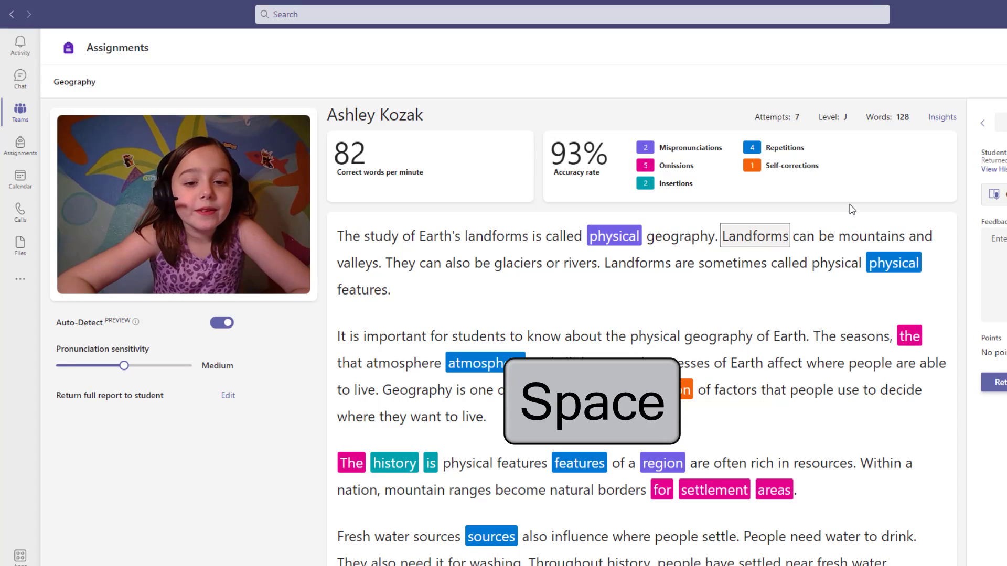
{"action": "key", "text": "space"}
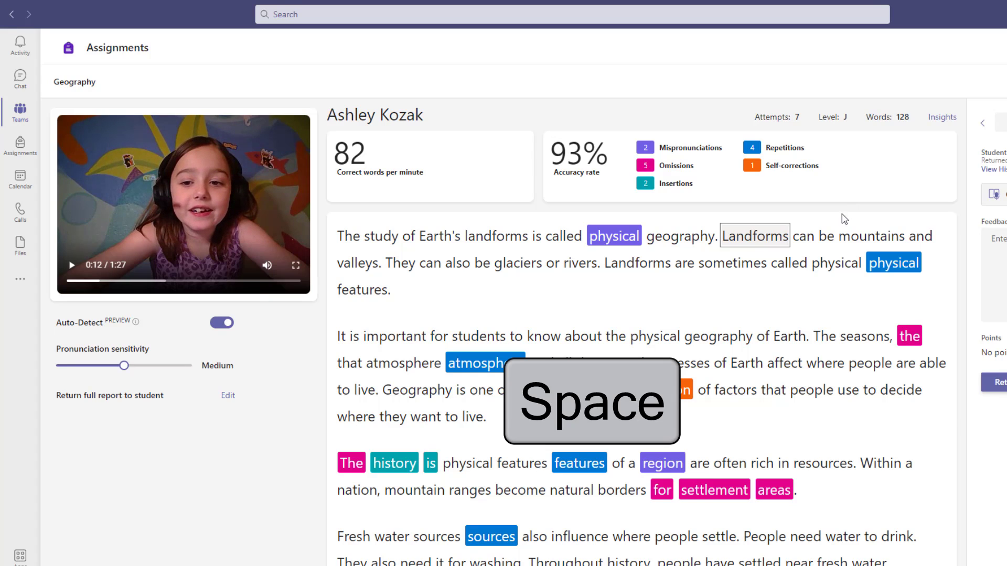
Jump the recording to "people" in the second paragraph and to the first word, "The", and advance it in small increments.
{"action": "left_click", "coordinate": [814, 392]}
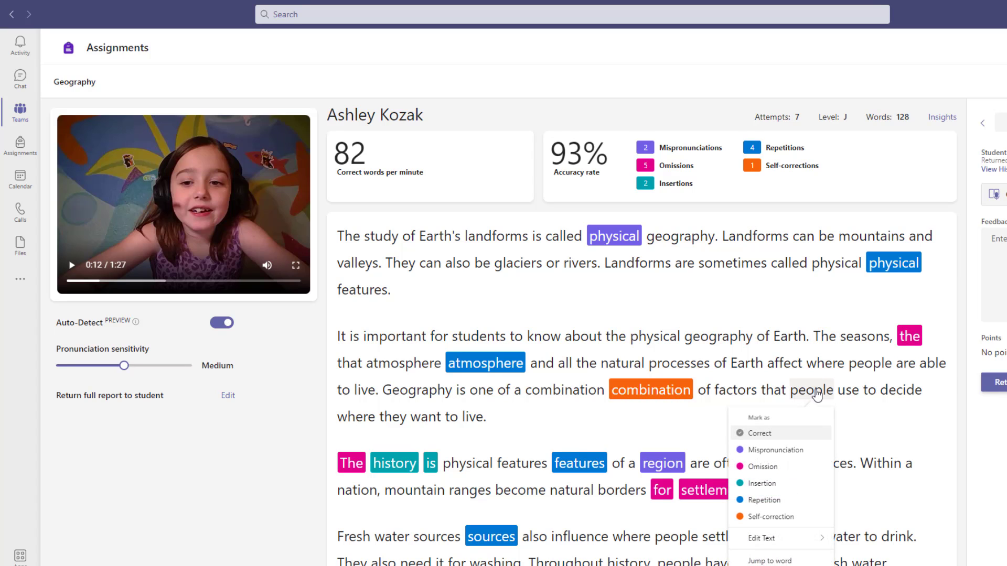
{"action": "left_click", "coordinate": [817, 394]}
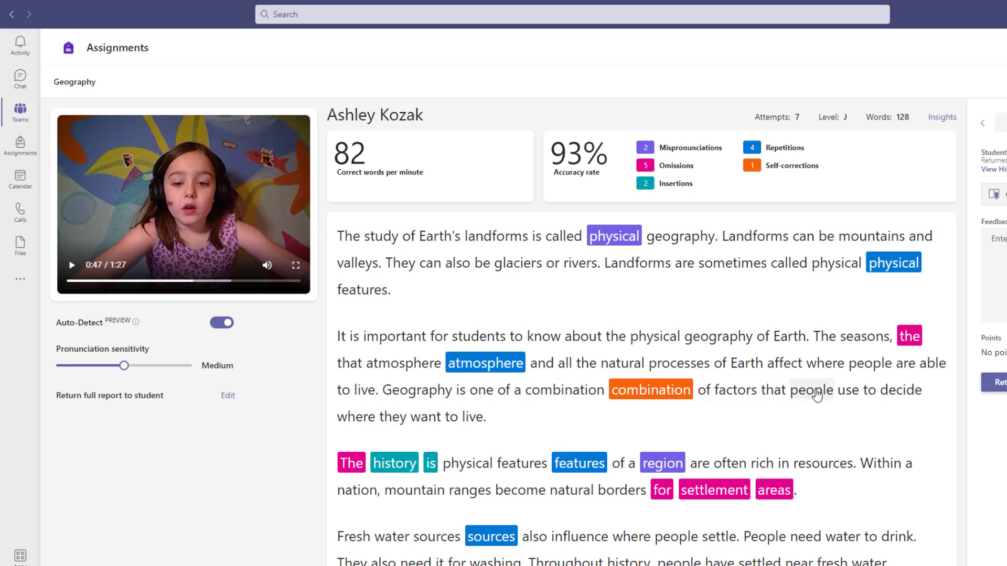
{"action": "left_click", "coordinate": [354, 237]}
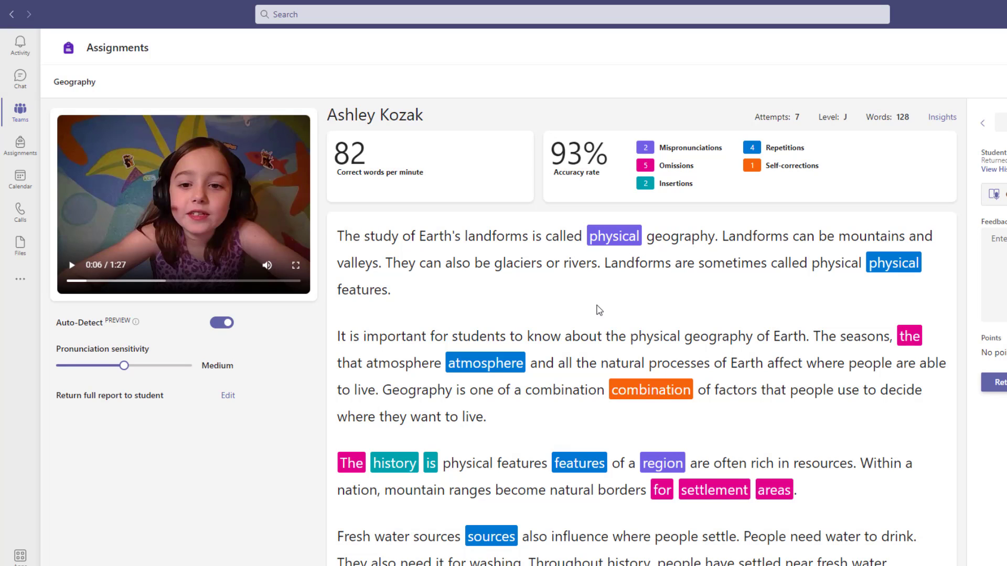
{"action": "key", "text": "ctrl+period"}
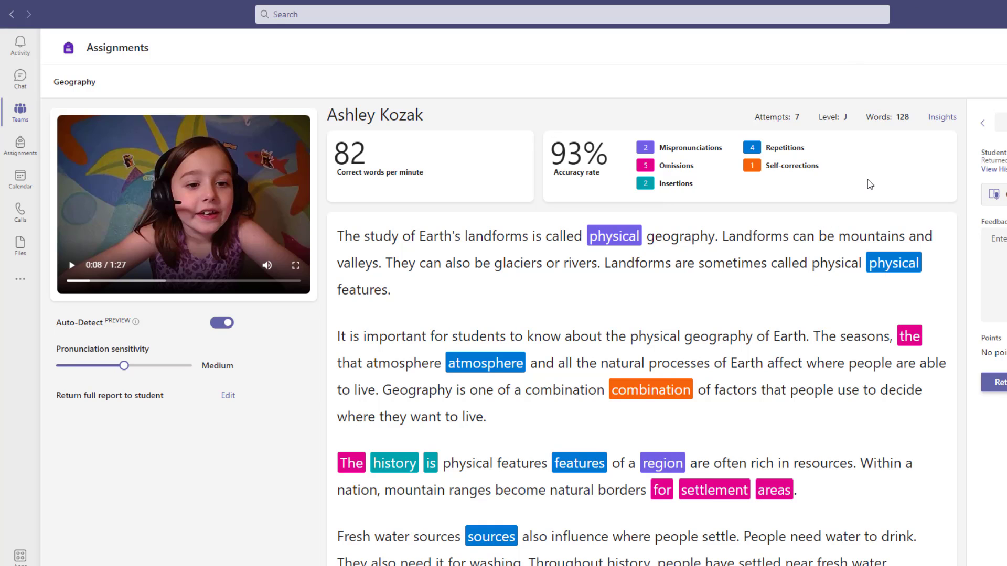
{"action": "key", "text": "ctrl+period"}
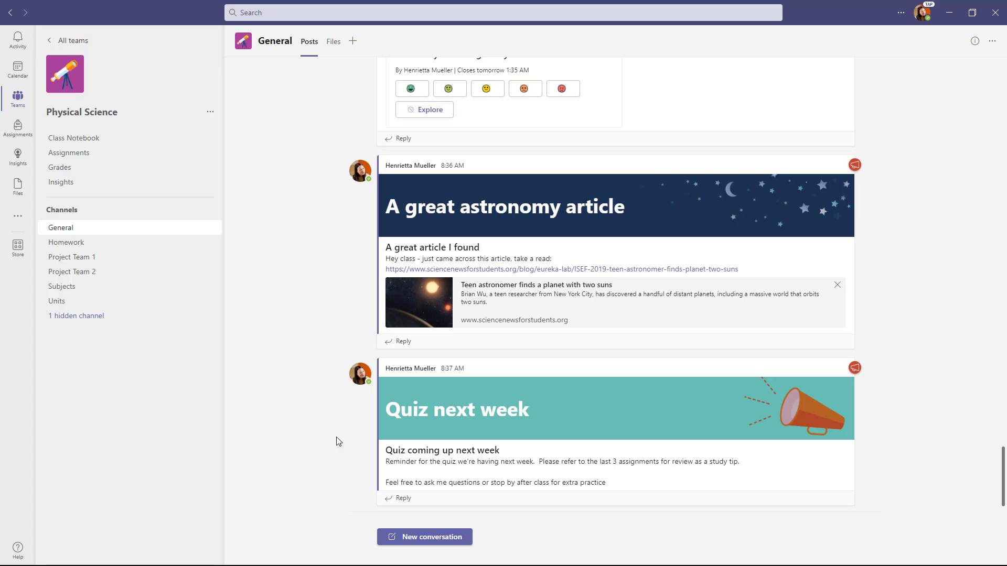
Post a Reflect check-in to Physical Science's General channel with the question "How are you feeling today?" and an 8 hours duration.
{"action": "left_click", "coordinate": [440, 543]}
{"action": "left_click", "coordinate": [554, 541]}
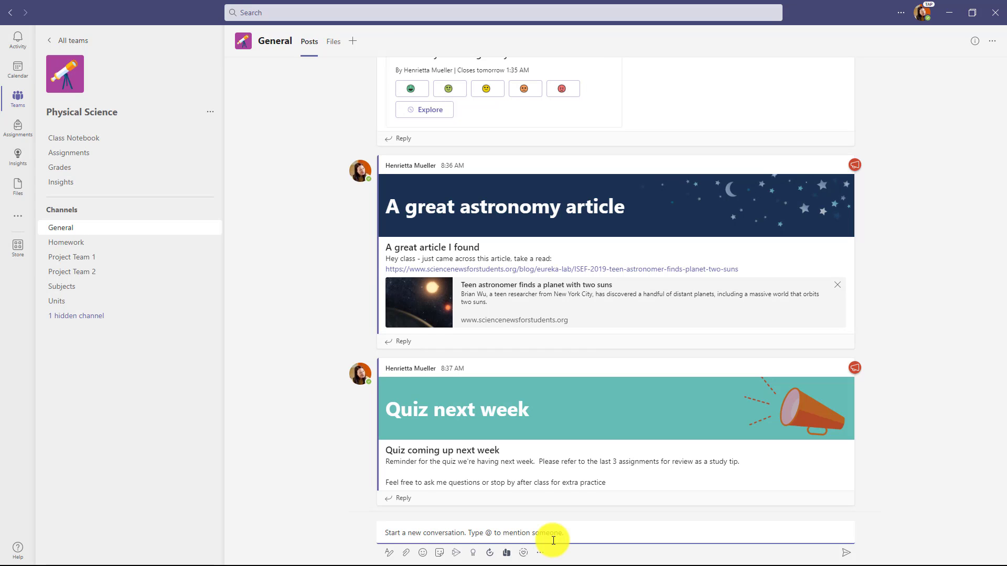
{"action": "left_click", "coordinate": [523, 554]}
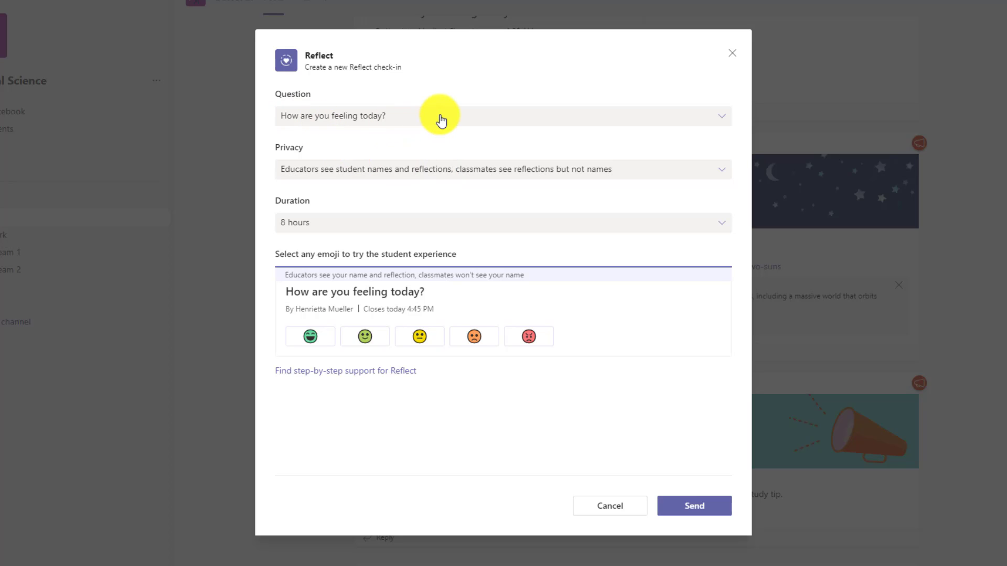
{"action": "left_click", "coordinate": [441, 120]}
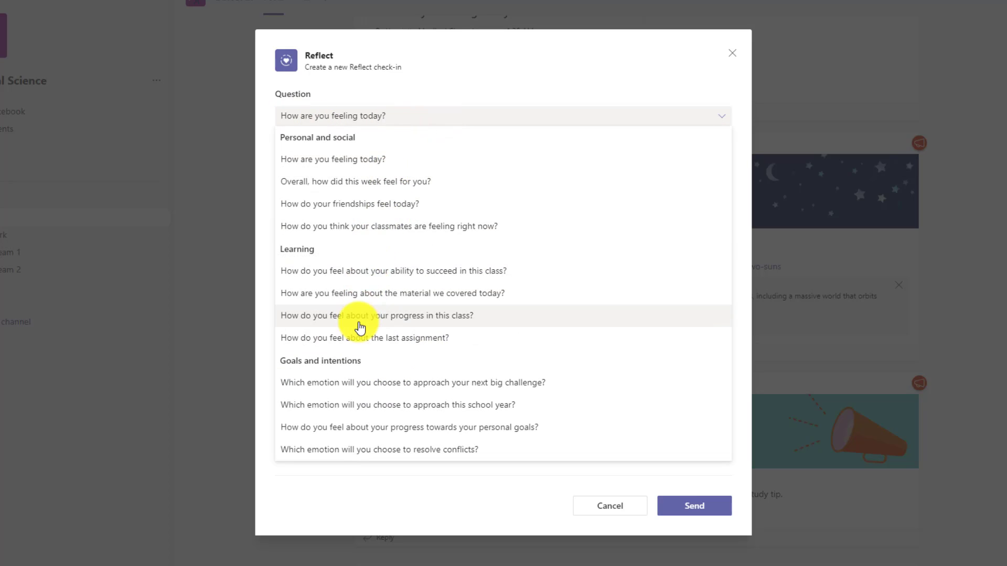
{"action": "left_click", "coordinate": [472, 82]}
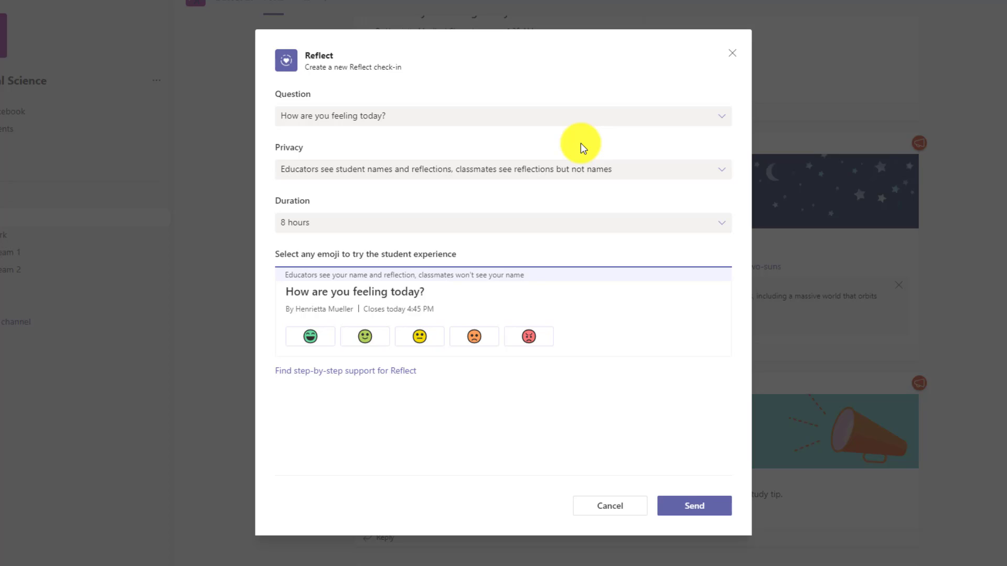
{"action": "left_click", "coordinate": [717, 509]}
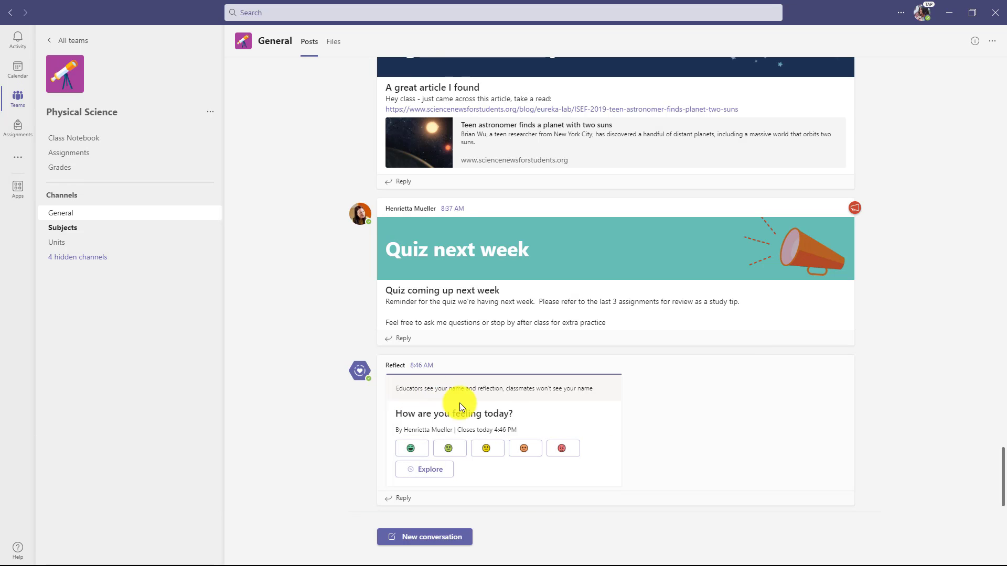
Respond to the "How are you feeling today?" check-in with the light-green smiling emoji and preview several feeling words, including inspired, included, content and cheerful.
{"action": "left_click", "coordinate": [449, 449]}
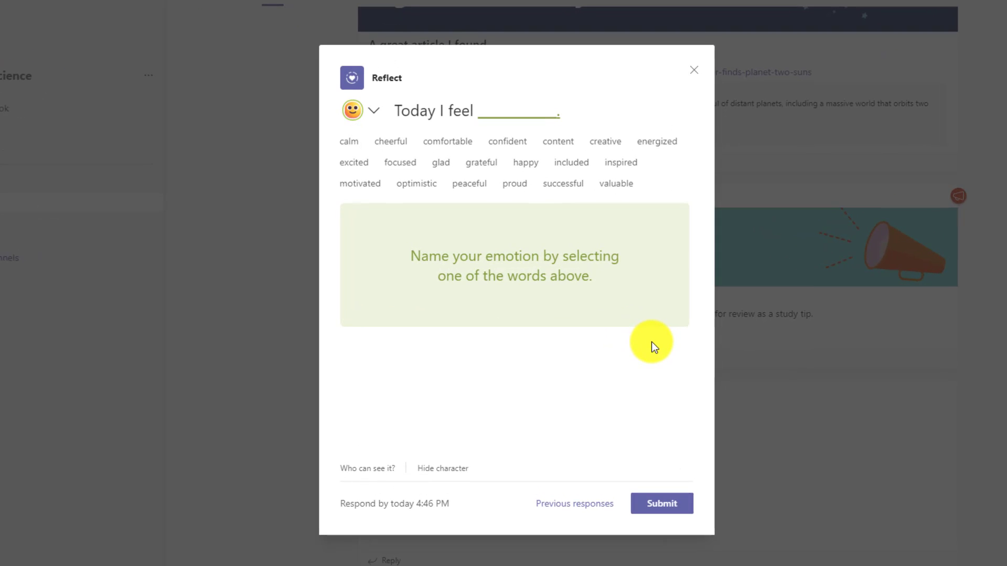
{"action": "mouse_move", "coordinate": [622, 164]}
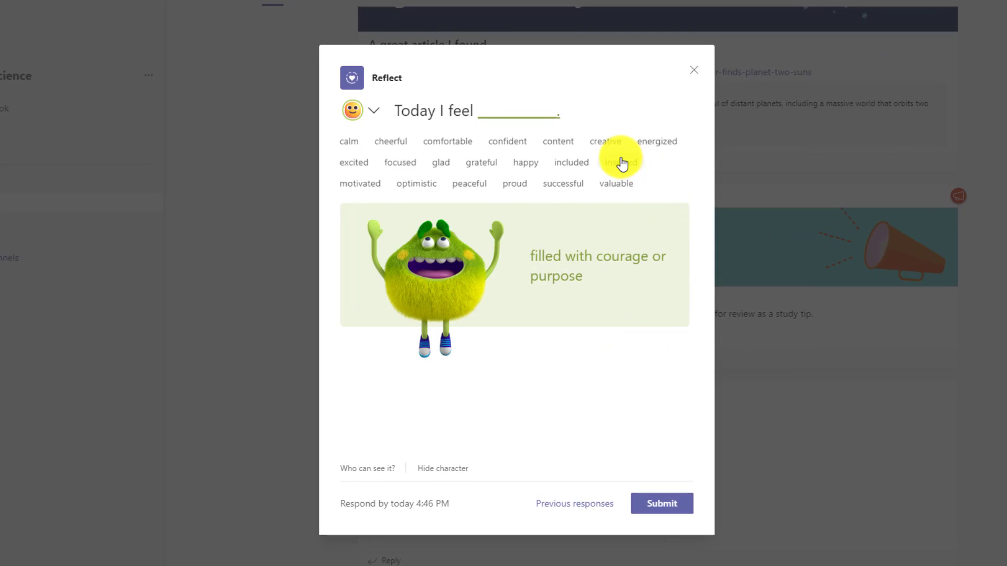
{"action": "mouse_move", "coordinate": [572, 169]}
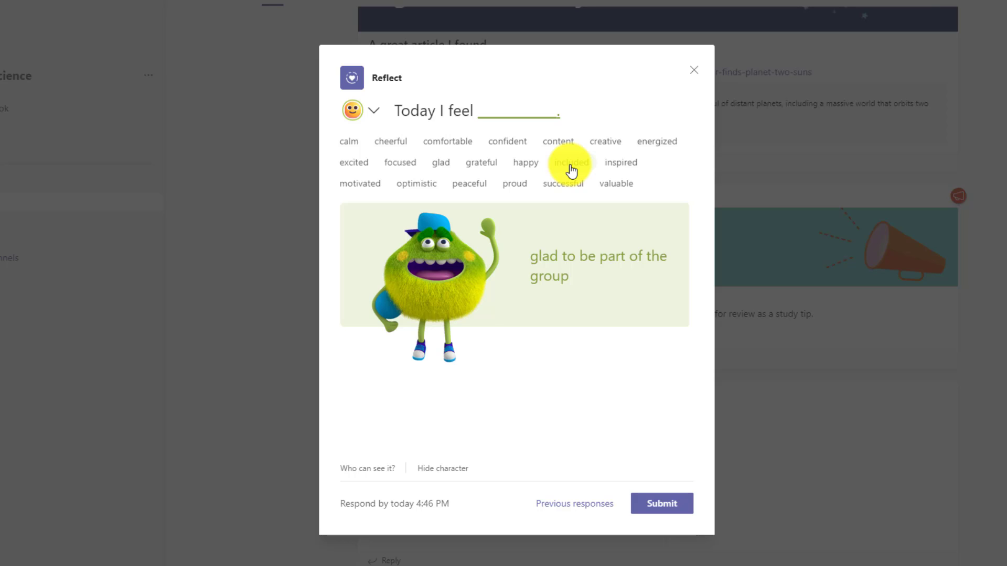
{"action": "mouse_move", "coordinate": [513, 146]}
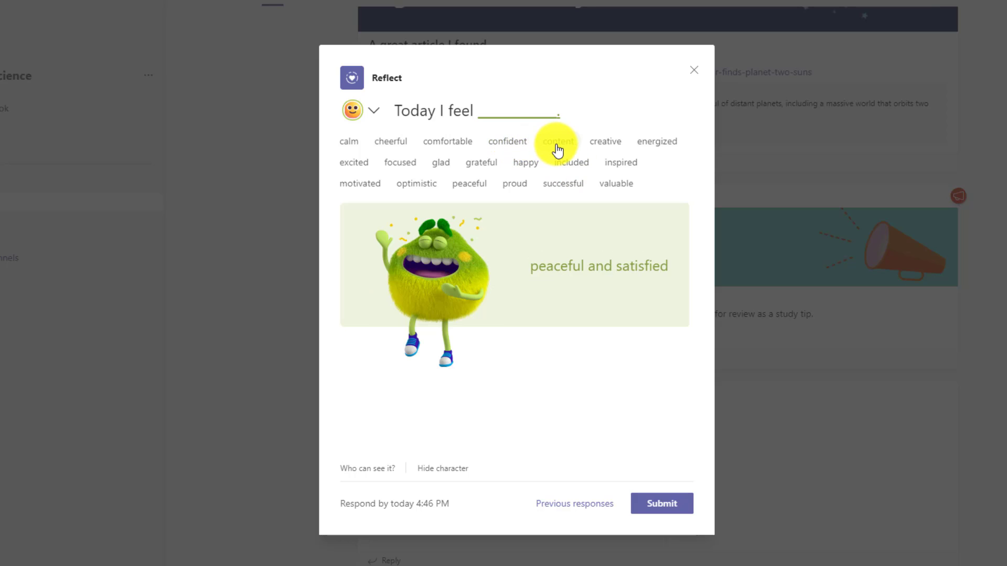
{"action": "mouse_move", "coordinate": [476, 158]}
{"action": "mouse_move", "coordinate": [392, 148]}
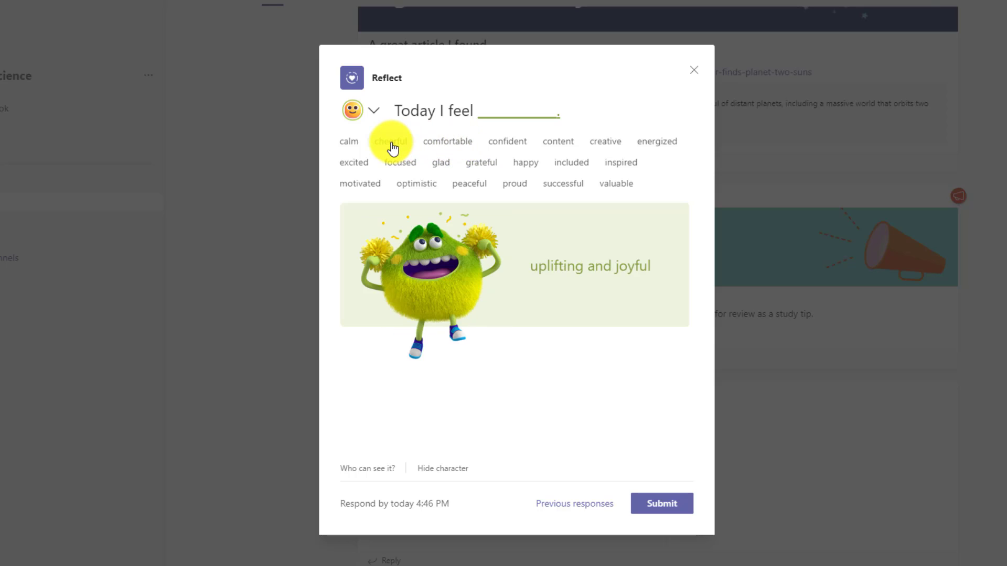
Change the check-in response to the orange frowning emoji with the word "anxious", and look over the previous responses.
{"action": "left_click", "coordinate": [374, 114]}
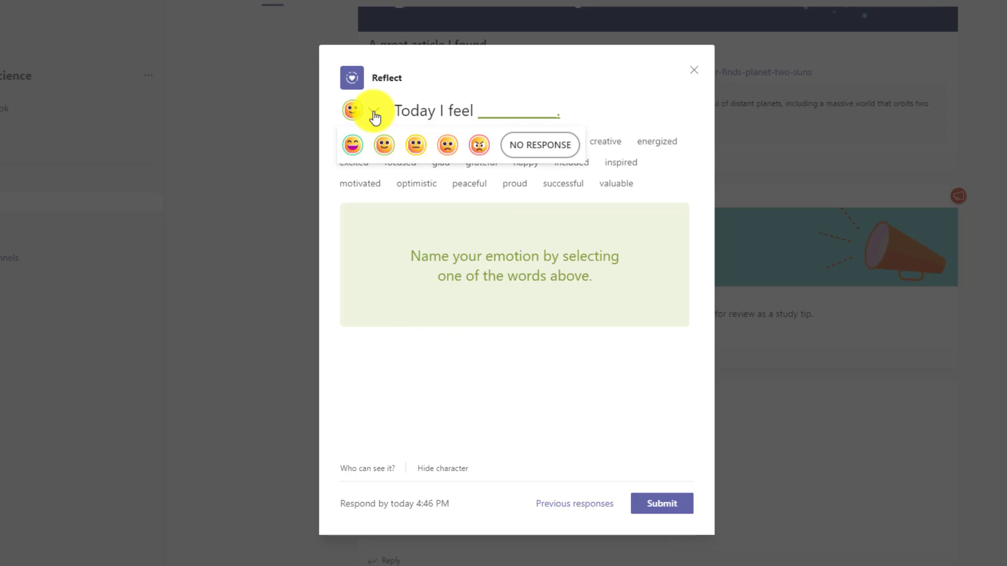
{"action": "left_click", "coordinate": [449, 149]}
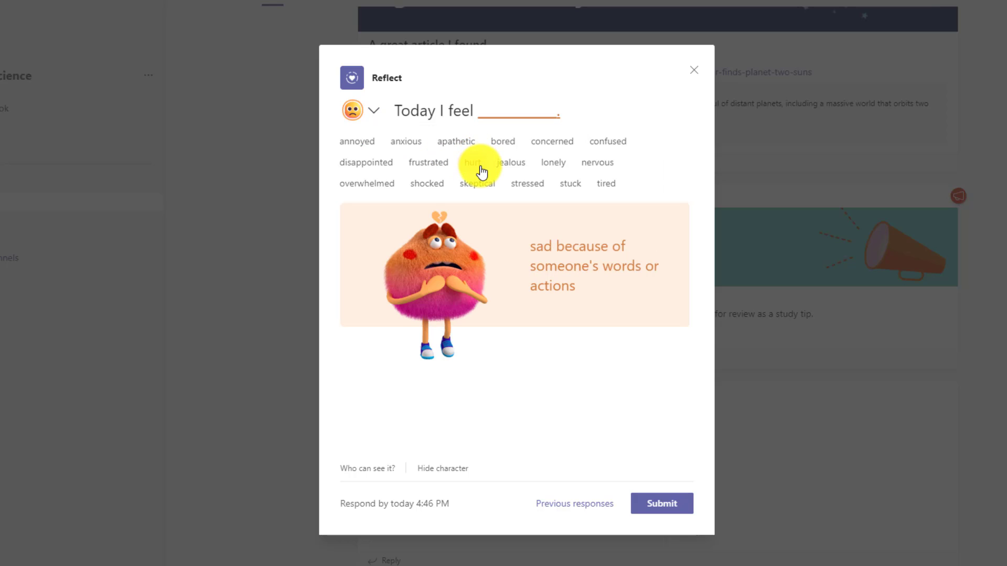
{"action": "mouse_move", "coordinate": [472, 190]}
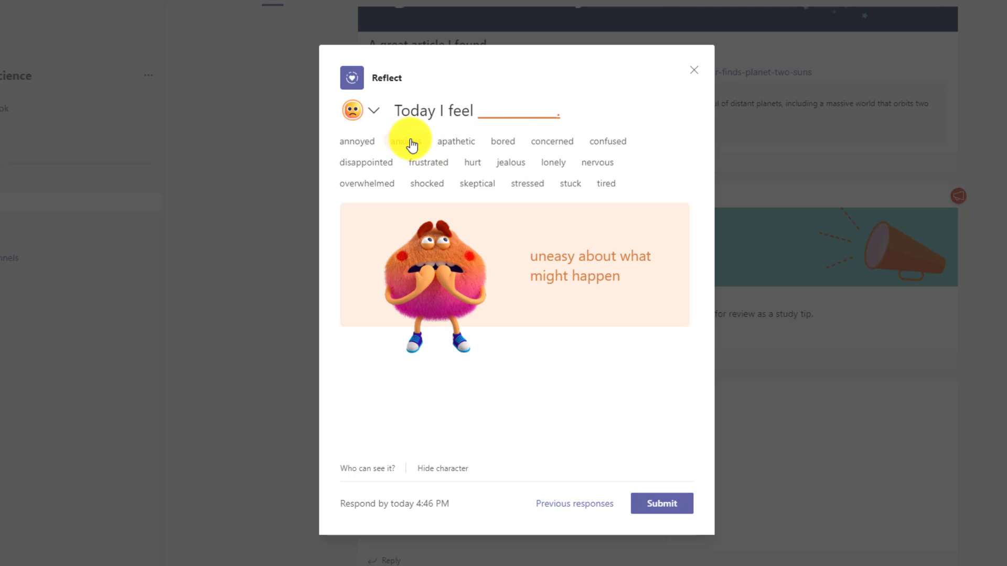
{"action": "left_click", "coordinate": [407, 142]}
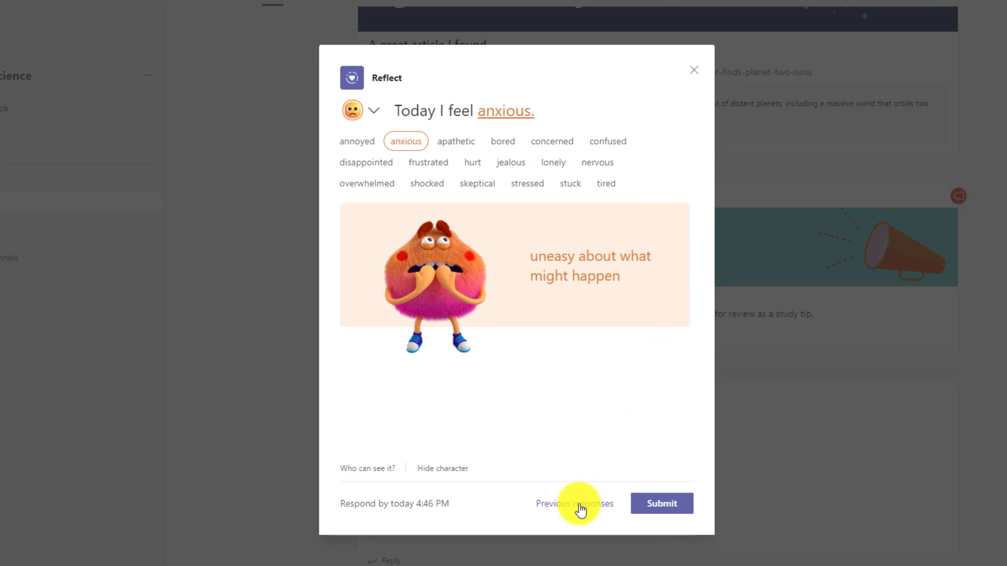
{"action": "left_click", "coordinate": [577, 506]}
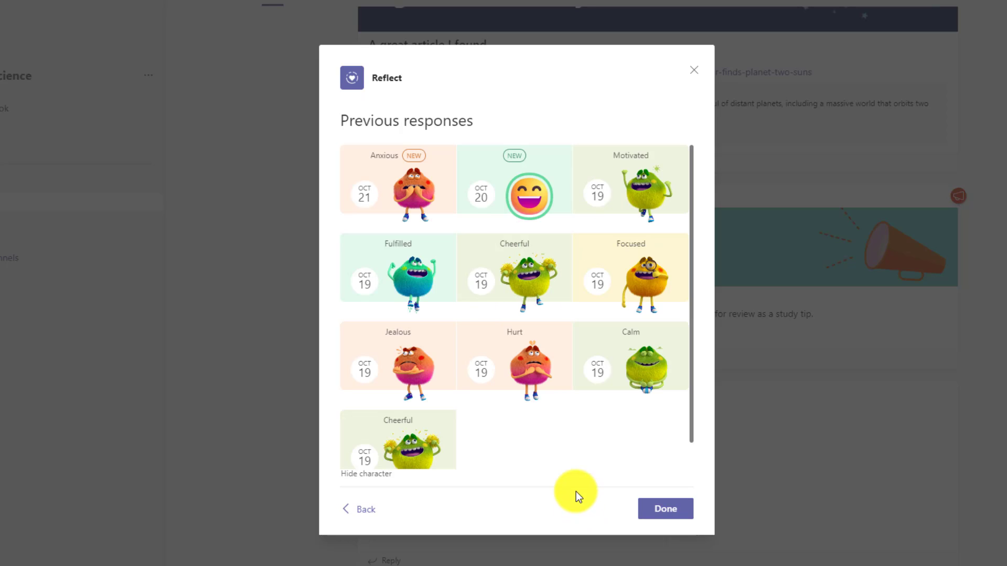
{"action": "left_click", "coordinate": [346, 509]}
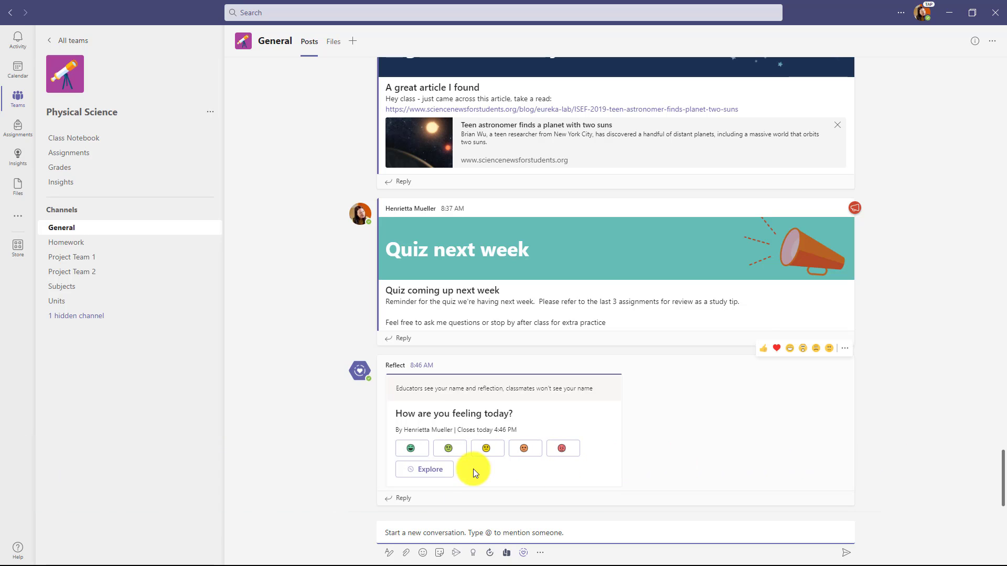
Explore a check-in's response breakdown and view the students who chose the happiest emoji, with their emotions and previous reflections.
{"action": "left_click", "coordinate": [432, 477]}
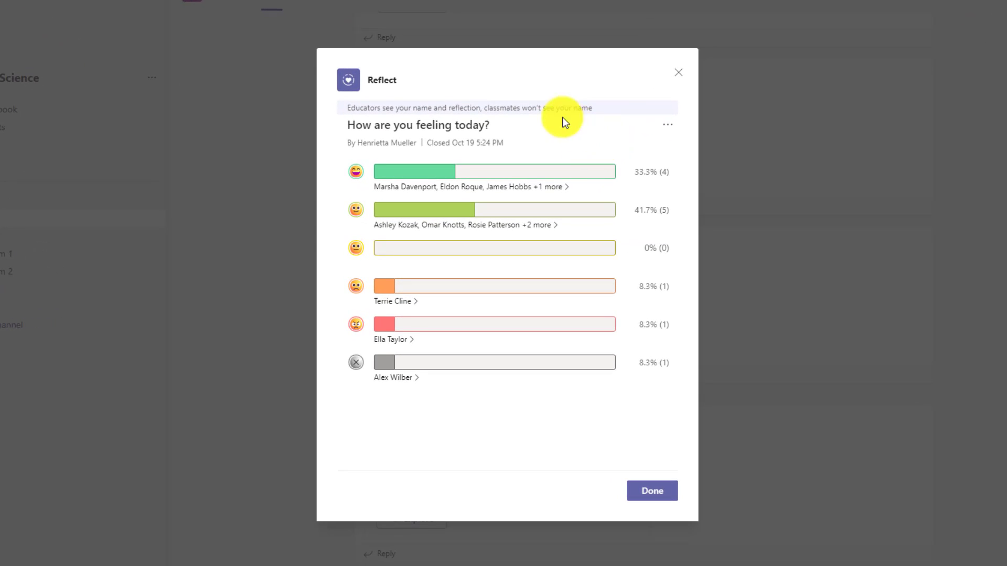
{"action": "left_click", "coordinate": [460, 190]}
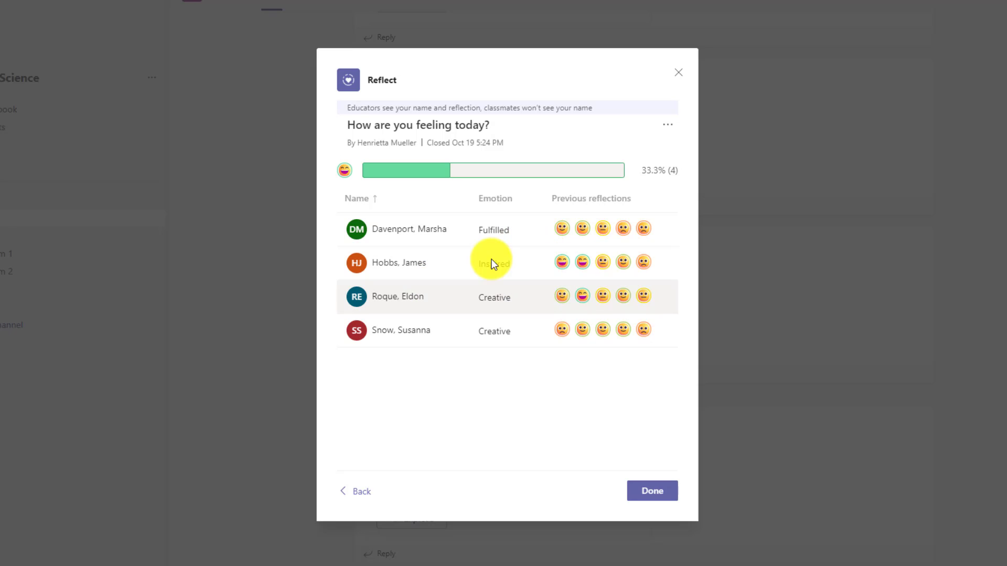
{"action": "left_click", "coordinate": [354, 492]}
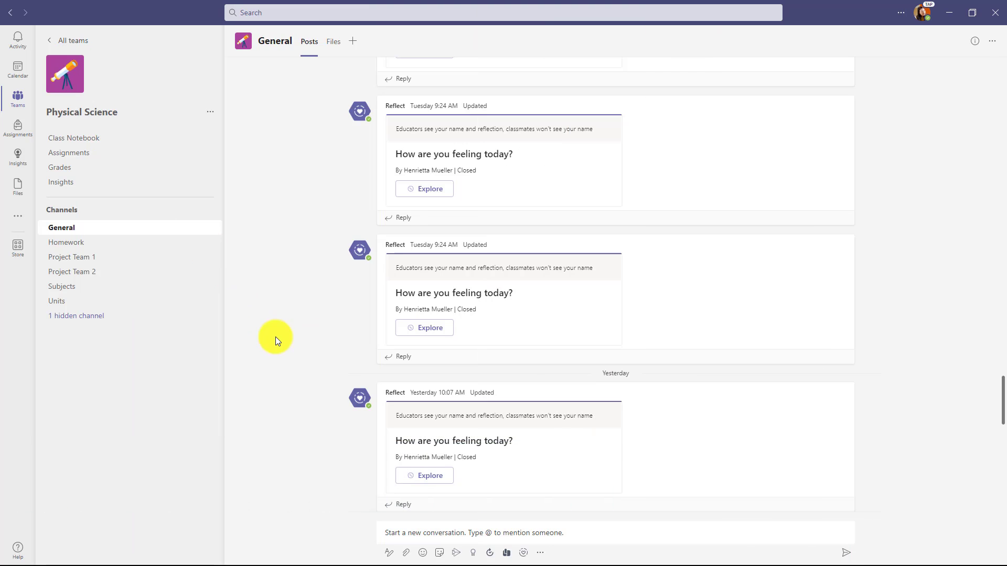
Examine the class's Reflect report in Insights, covering class emotion distribution, most common words and the student list.
{"action": "left_click", "coordinate": [62, 183]}
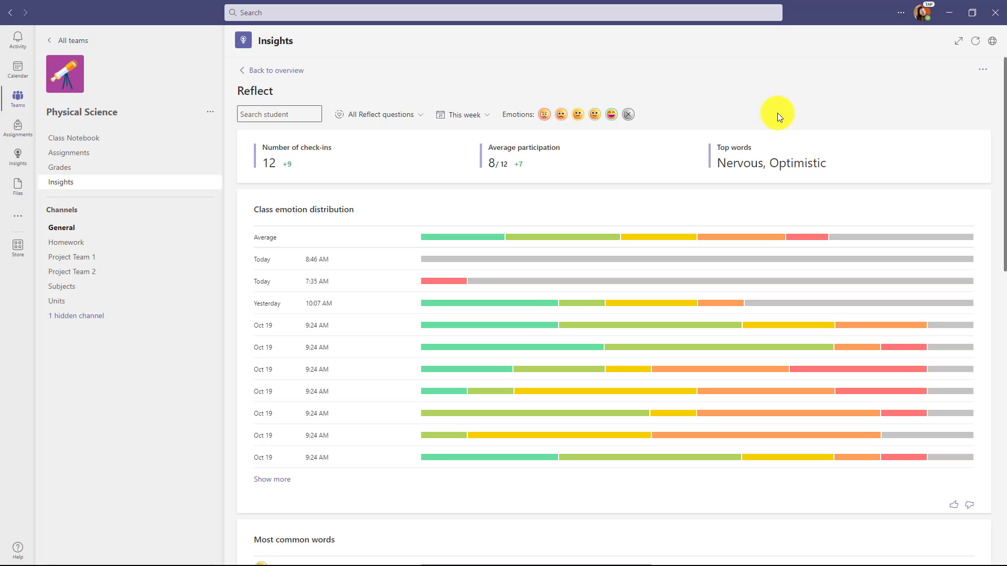
{"action": "scroll", "coordinate": [630, 235], "scroll_direction": "down", "scroll_amount": 6}
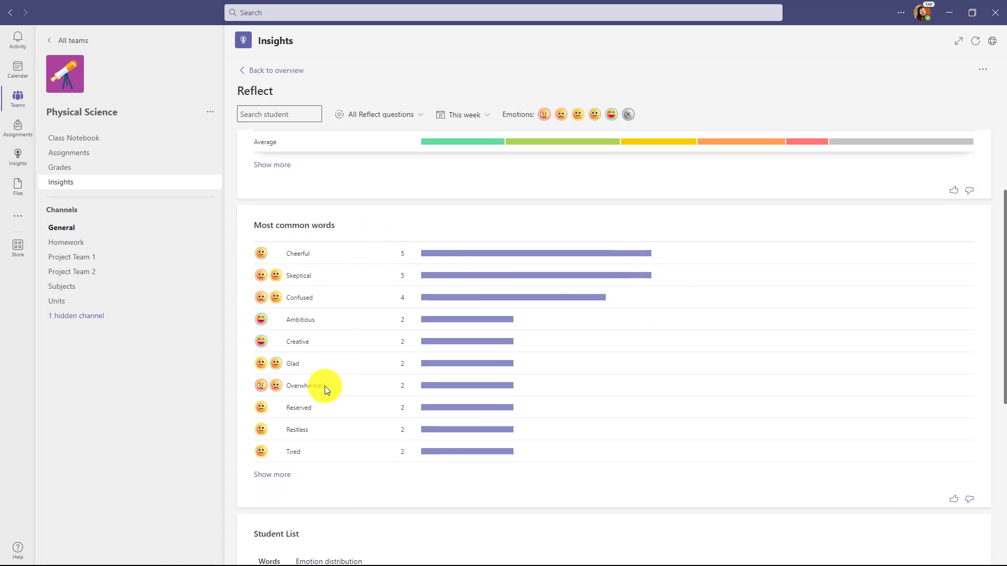
{"action": "scroll", "coordinate": [614, 367], "scroll_direction": "down", "scroll_amount": 6}
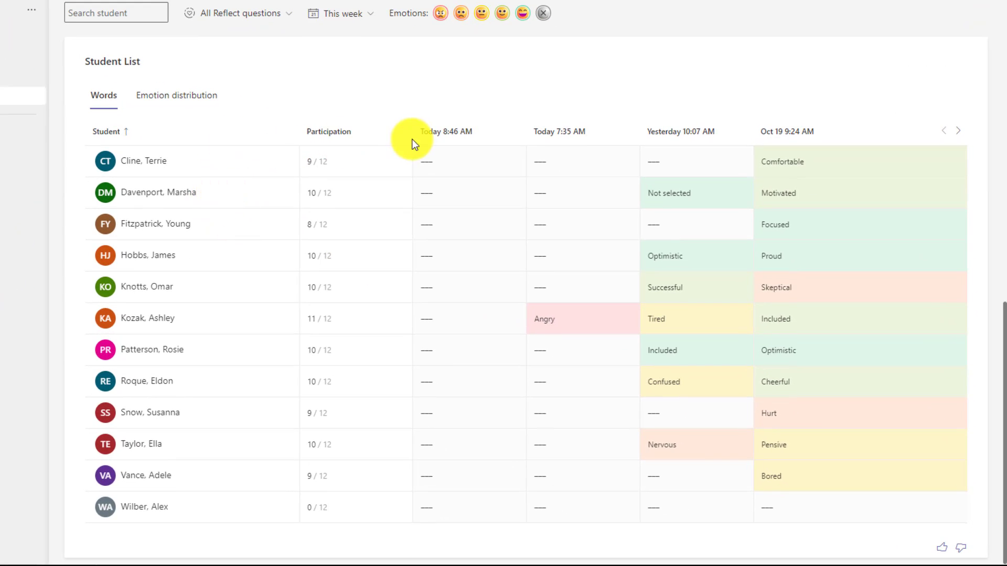
{"action": "scroll", "coordinate": [413, 217], "scroll_direction": "up", "scroll_amount": 10}
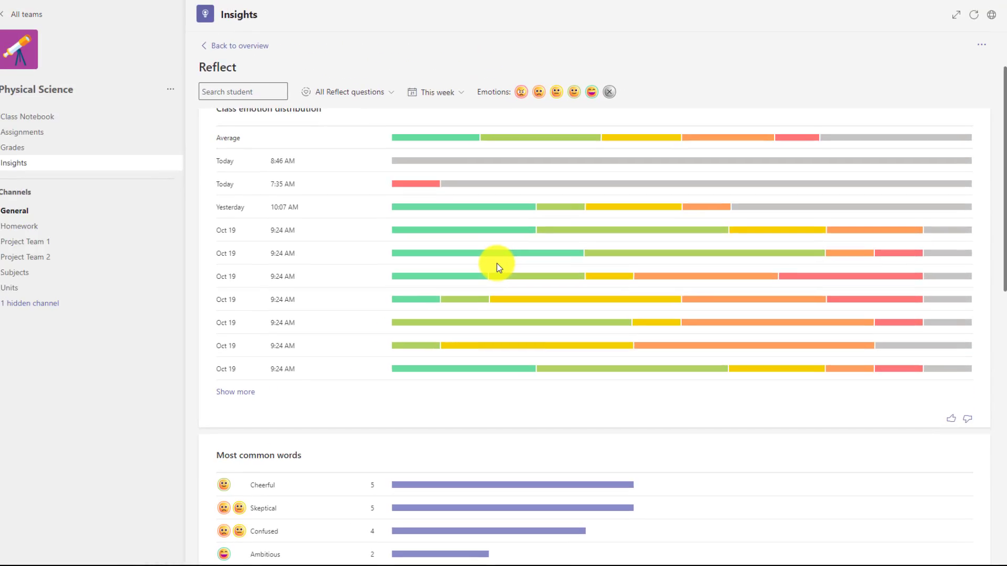
{"action": "scroll", "coordinate": [498, 266], "scroll_direction": "up", "scroll_amount": 2}
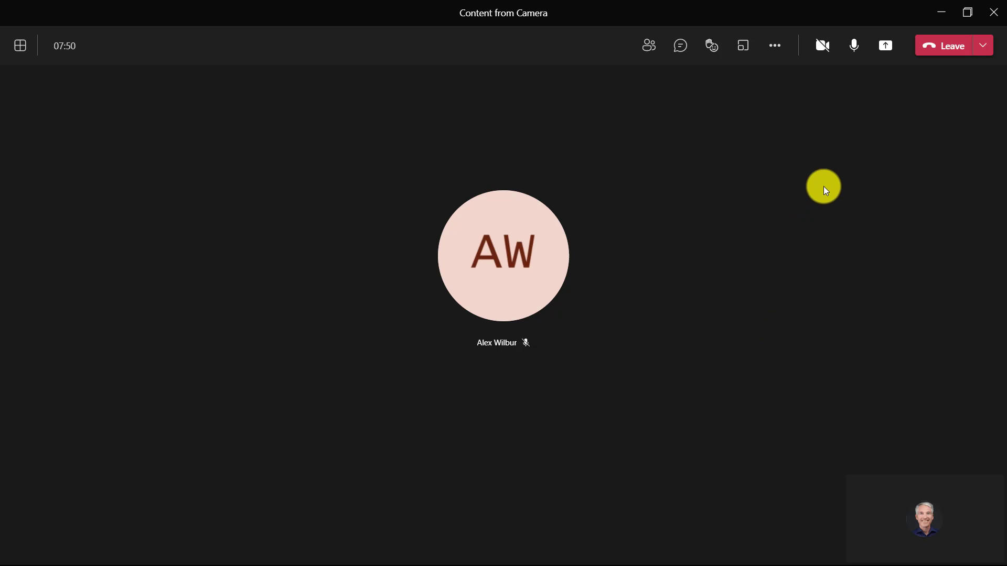
Set up sharing of a physical whiteboard through Content from camera in the meeting, and dismiss the introduction.
{"action": "left_click", "coordinate": [886, 47]}
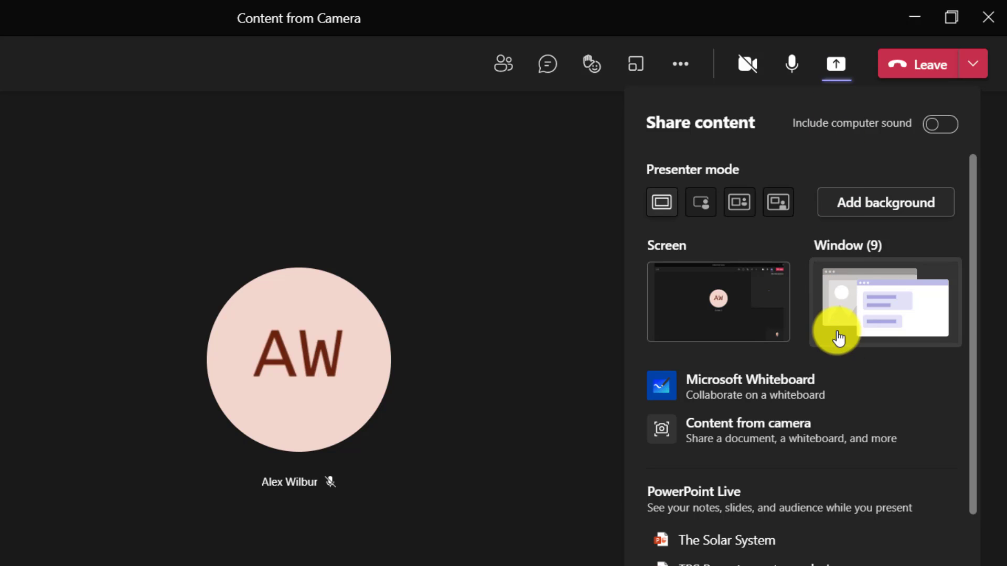
{"action": "left_click", "coordinate": [844, 441]}
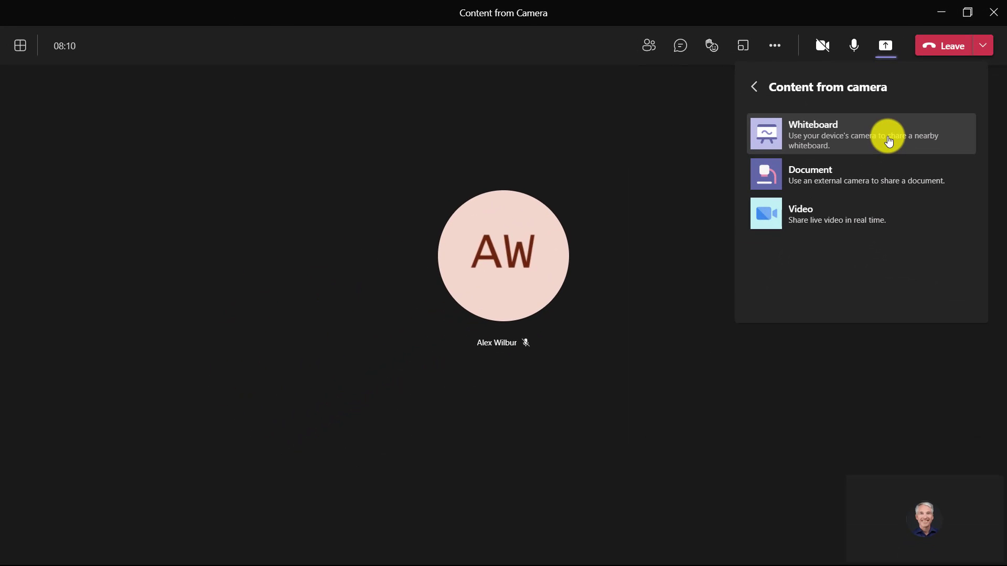
{"action": "left_click", "coordinate": [889, 141]}
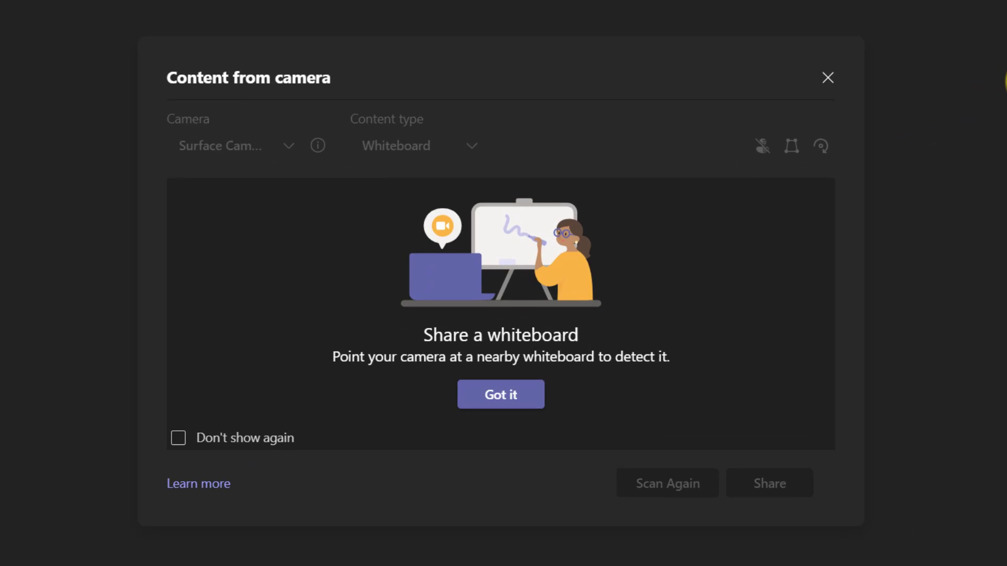
{"action": "left_click", "coordinate": [503, 396]}
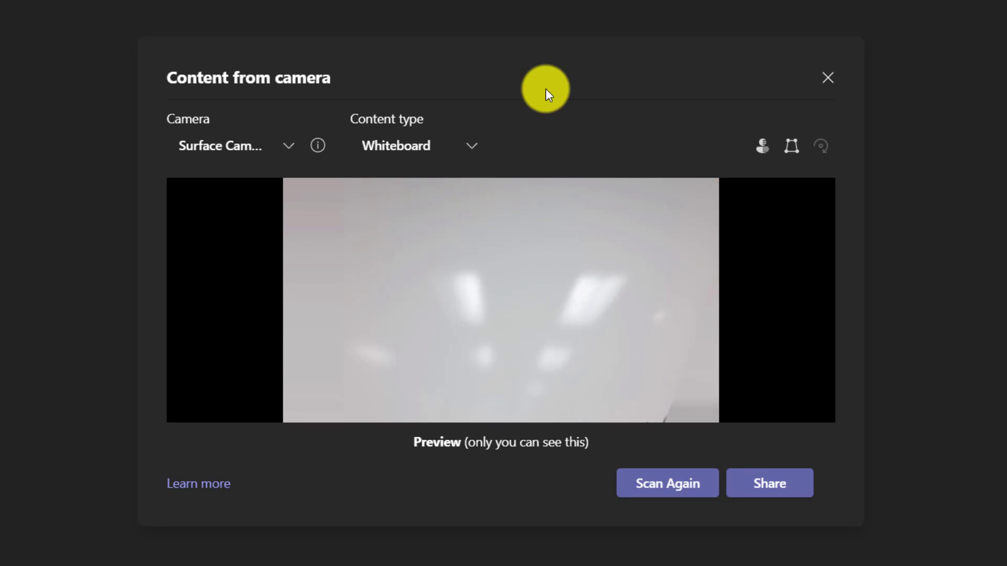
Check which cameras and content types are available for the camera share, keeping Whiteboard as the content type.
{"action": "left_click", "coordinate": [254, 155]}
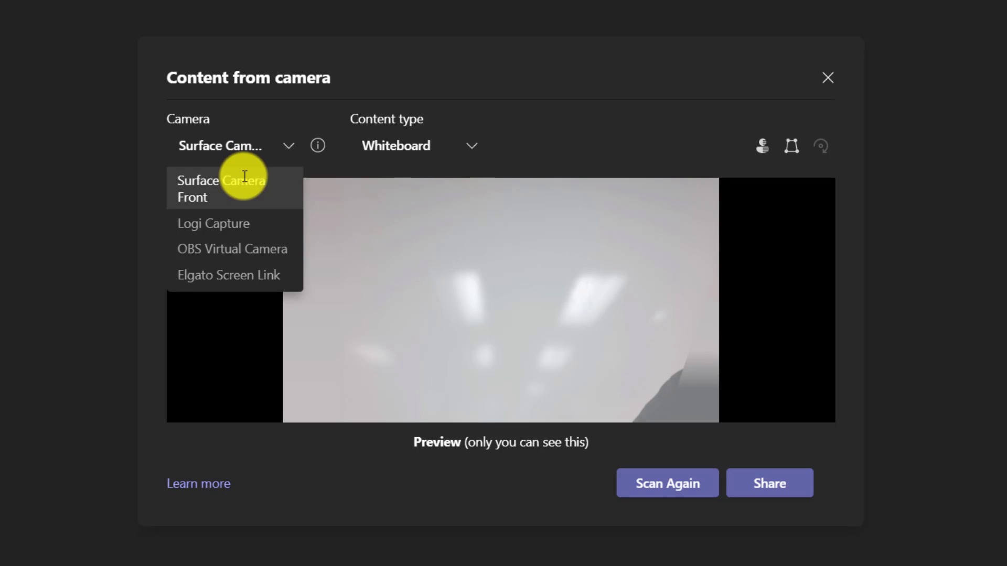
{"action": "left_click", "coordinate": [396, 156]}
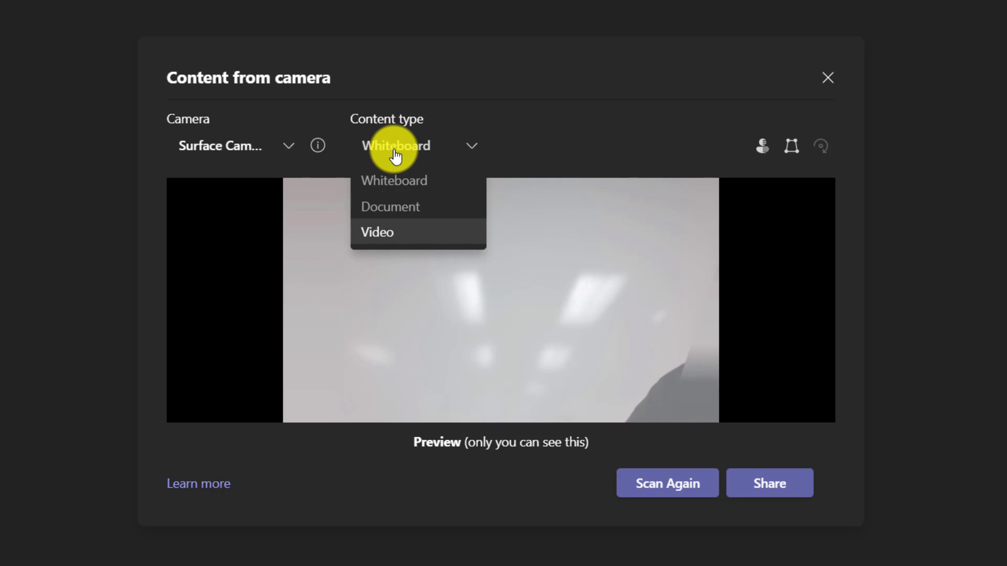
{"action": "left_click", "coordinate": [579, 130]}
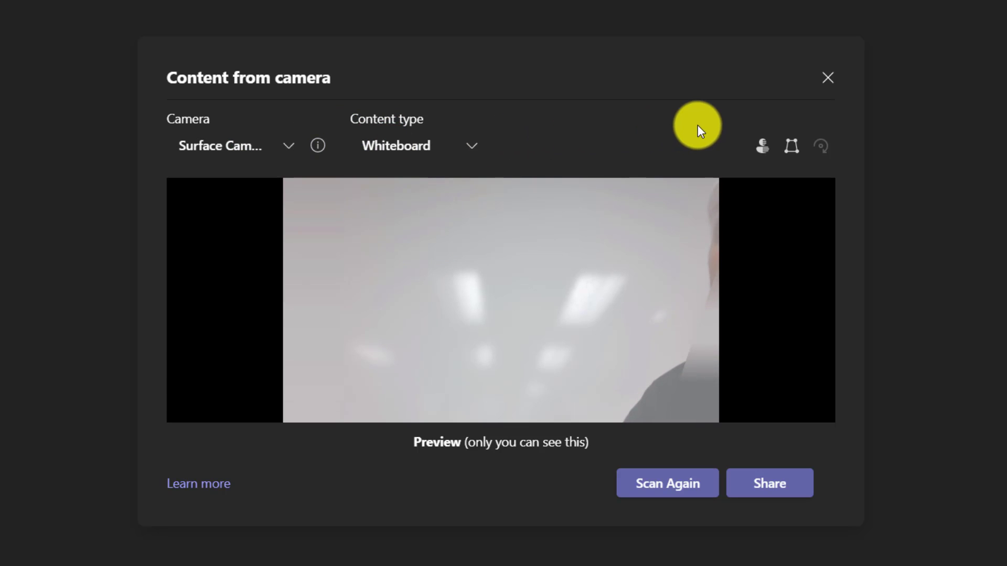
Switch the presenter overlay off and back on in the preview, and share the whiteboard with the meeting.
{"action": "left_click", "coordinate": [765, 151]}
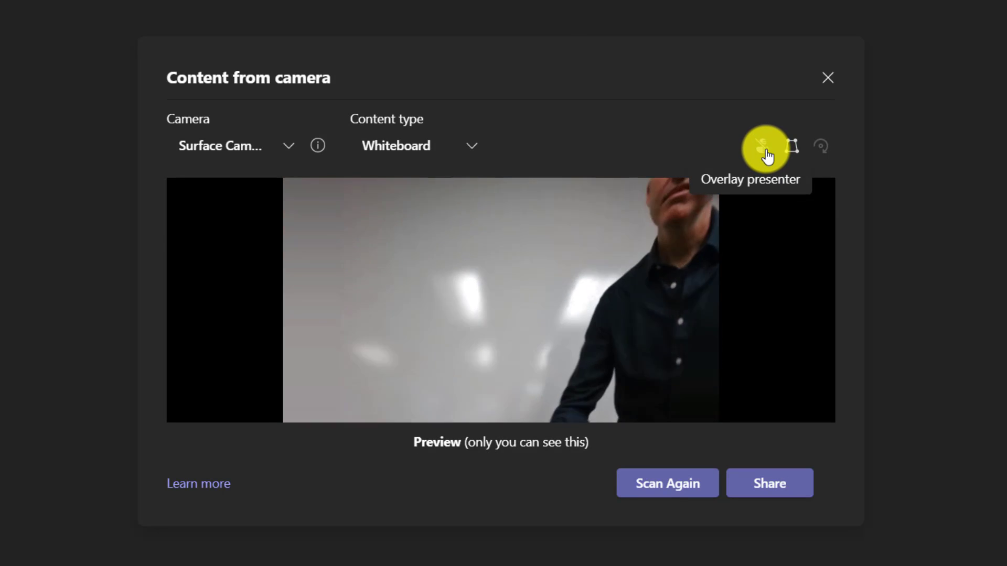
{"action": "left_click", "coordinate": [764, 149]}
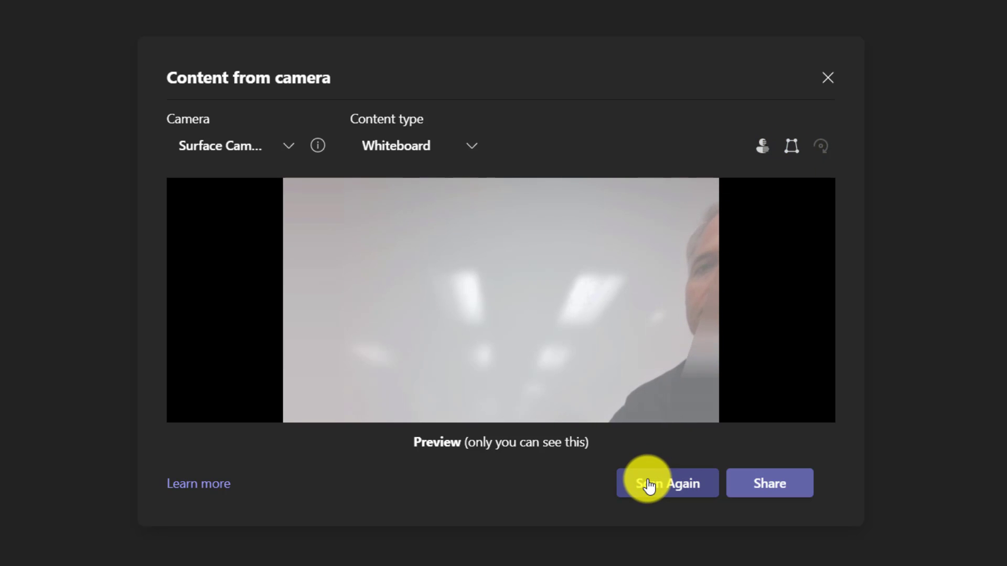
{"action": "left_click", "coordinate": [758, 489]}
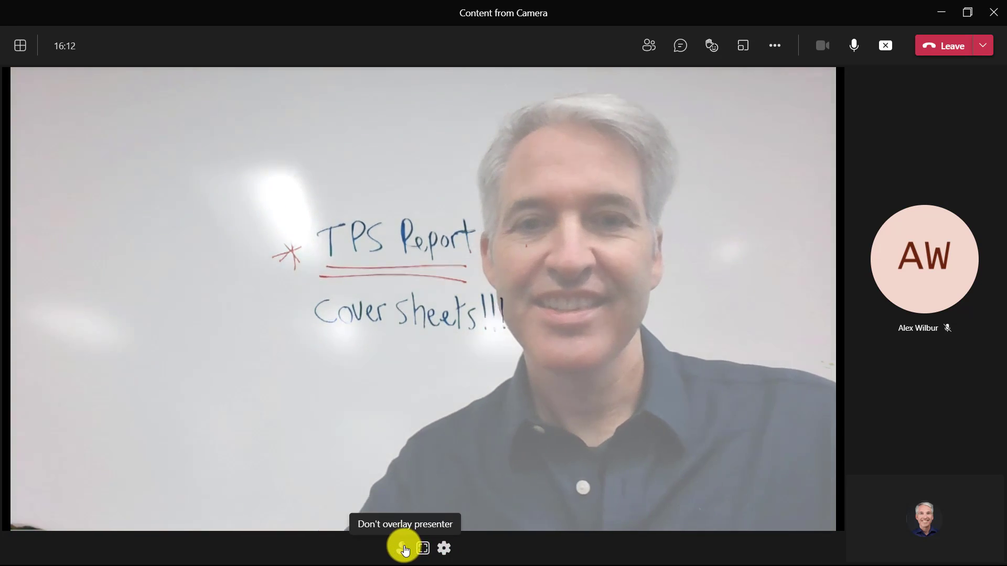
Switch the presenter overlay off and back on in the live whiteboard share, and take a snapshot of it.
{"action": "left_click", "coordinate": [402, 548]}
{"action": "left_click", "coordinate": [403, 548]}
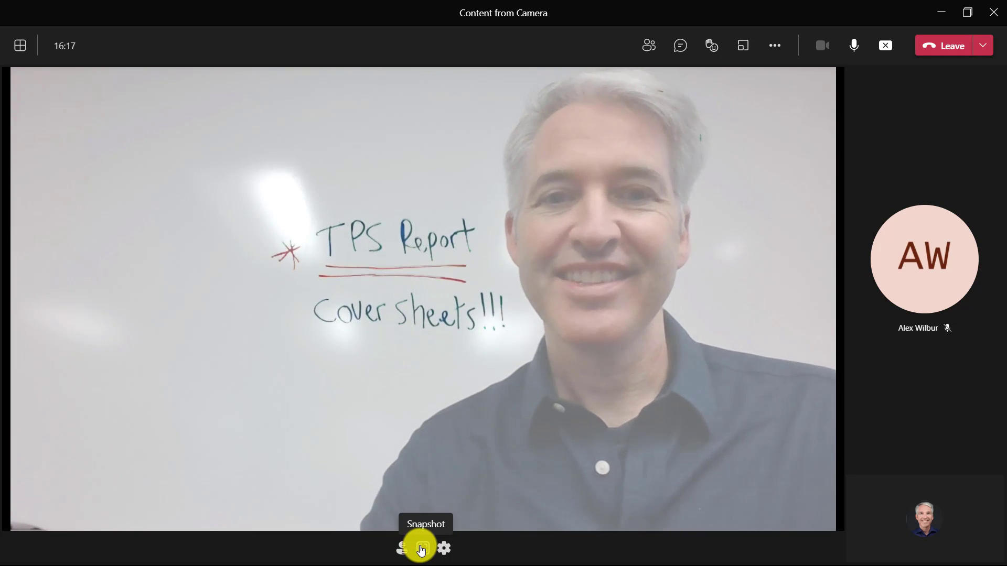
{"action": "left_click", "coordinate": [422, 548]}
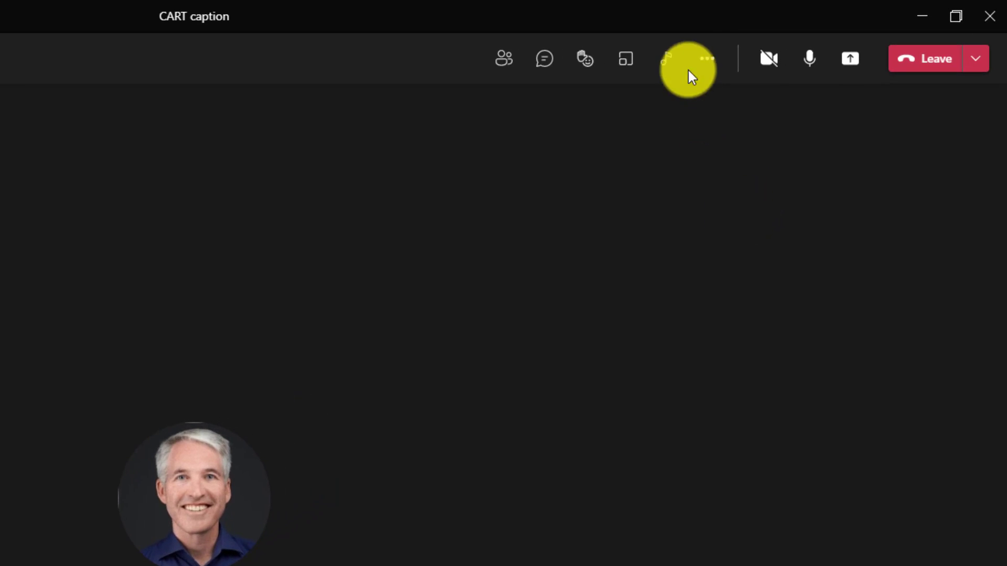
Enable Provide CART Captions in the CART caption meeting's options and copy the caption link.
{"action": "left_click", "coordinate": [710, 59]}
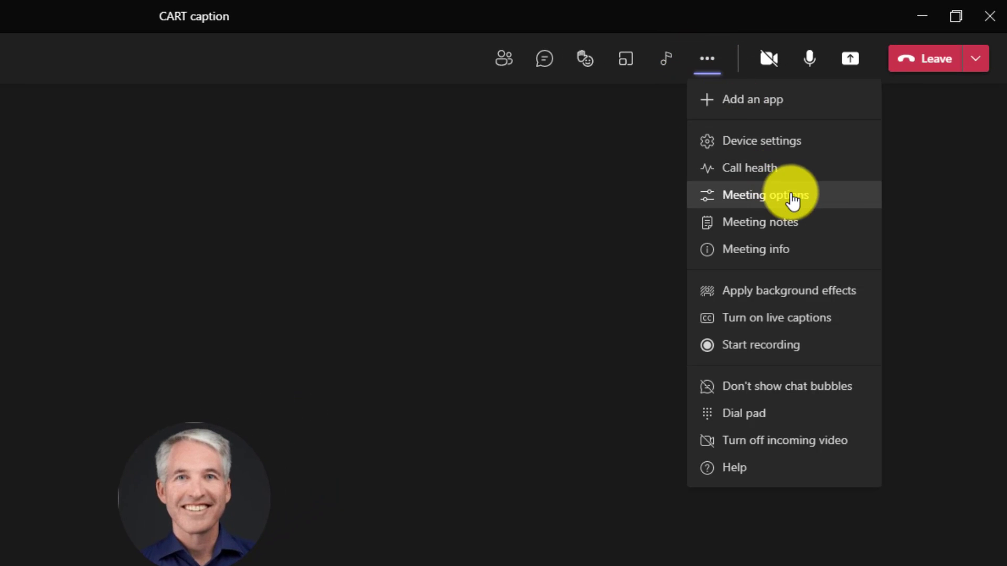
{"action": "left_click", "coordinate": [835, 196]}
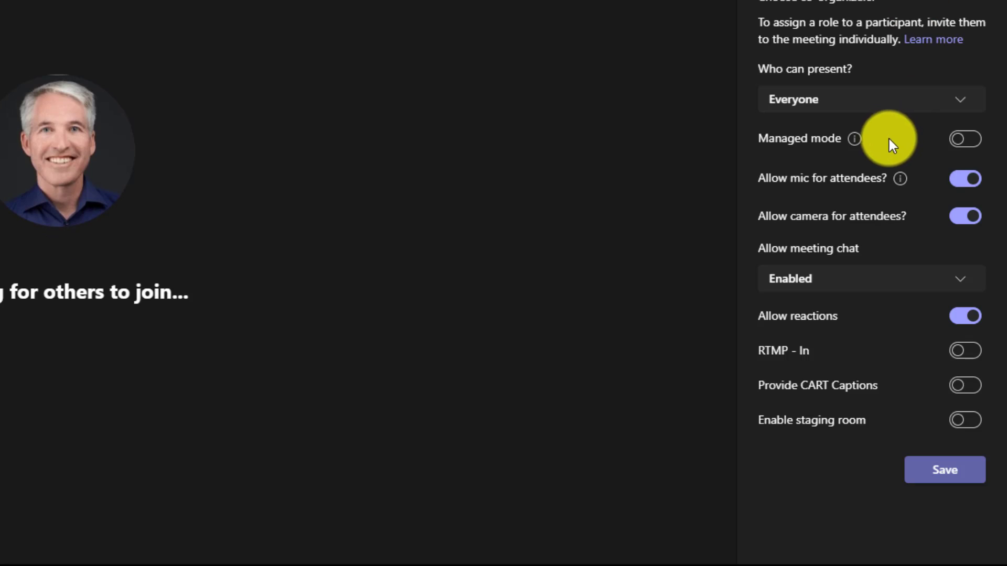
{"action": "left_click", "coordinate": [965, 390]}
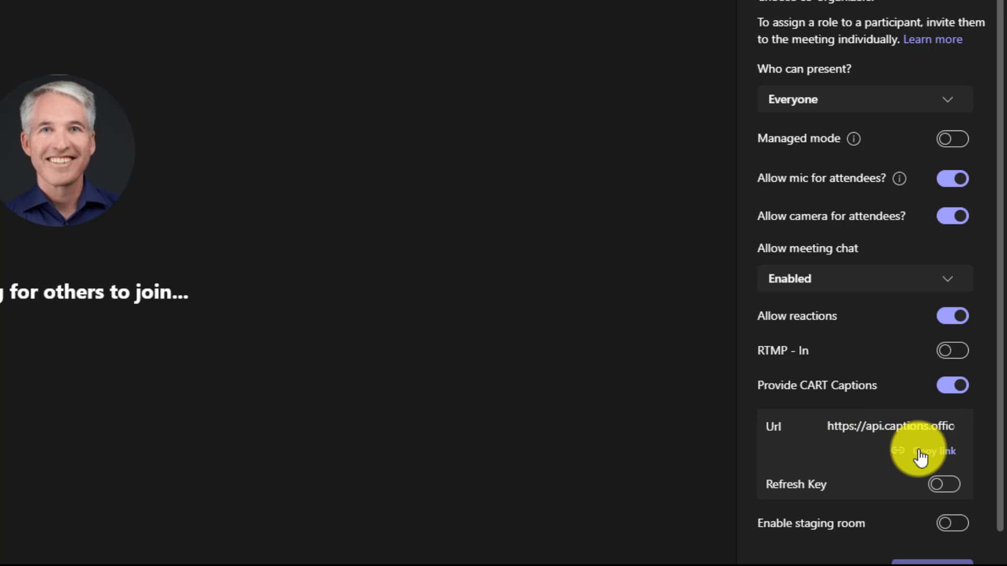
{"action": "scroll", "coordinate": [924, 447], "scroll_direction": "down", "scroll_amount": 1}
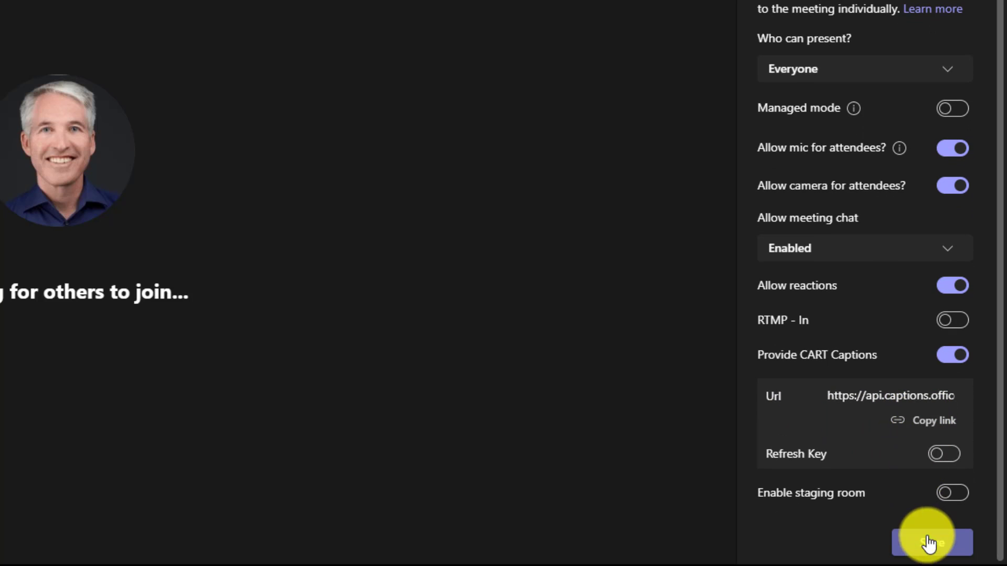
{"action": "left_click", "coordinate": [940, 426]}
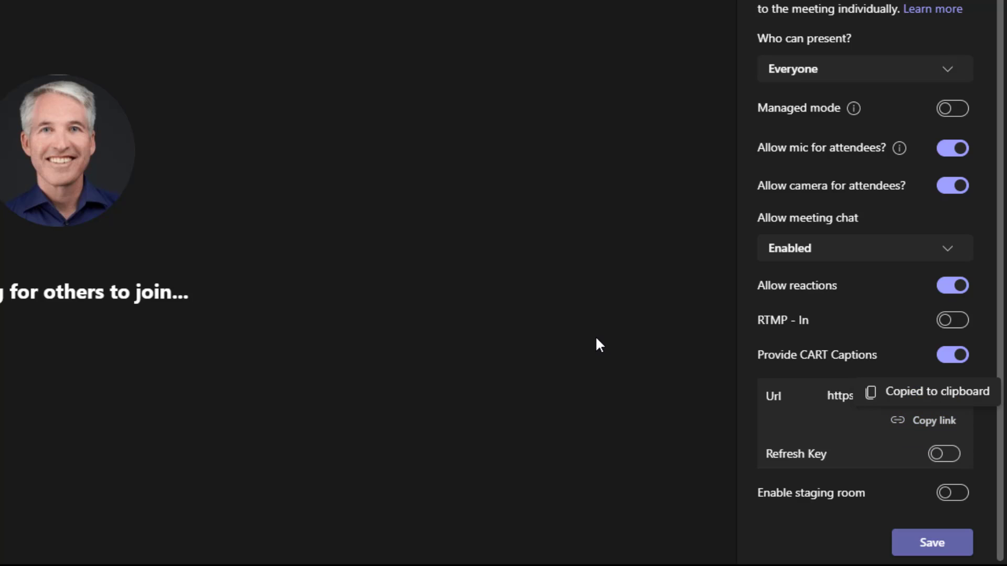